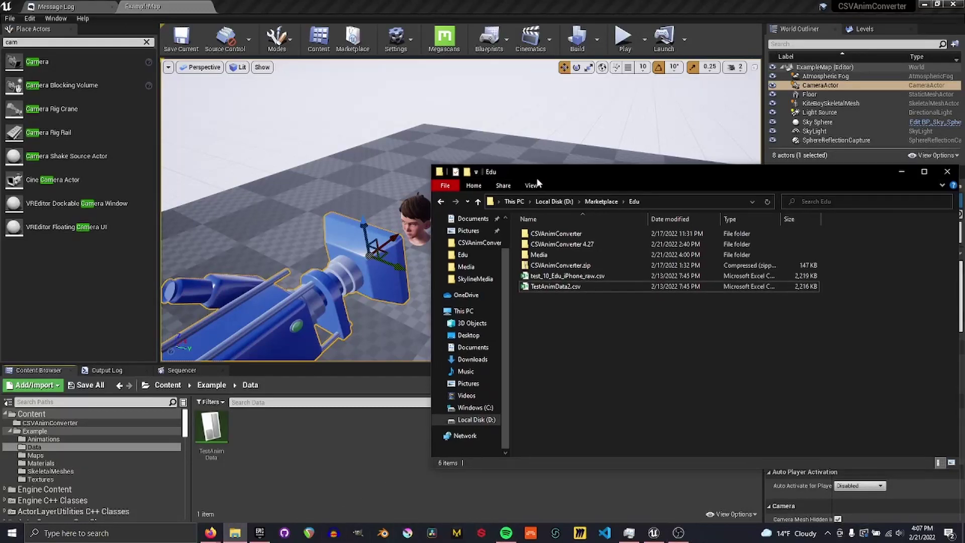
Step: Look over the CSVToAnim asset's available actions in the CSVAnimConverter folder without running any
{"action": "left_click", "coordinate": [227, 499]}
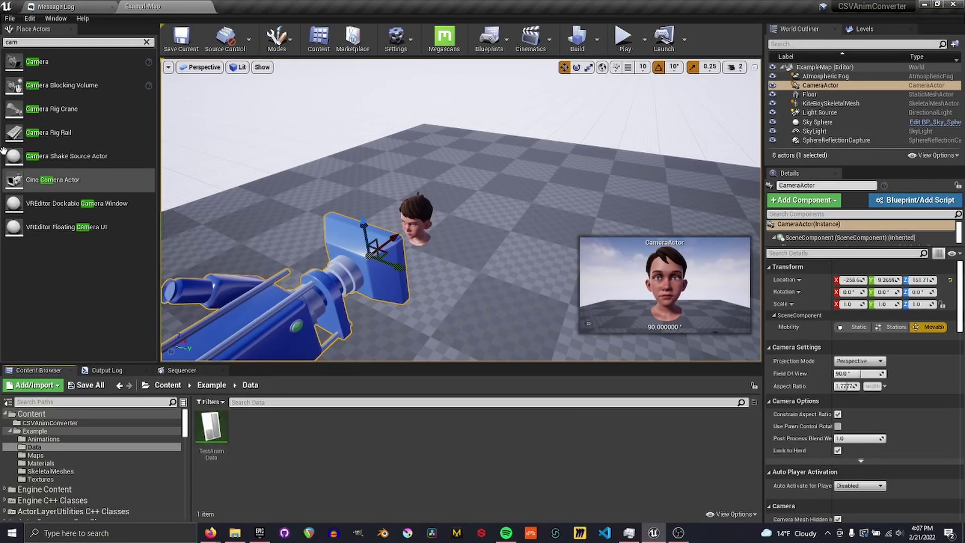
{"action": "left_click", "coordinate": [211, 385]}
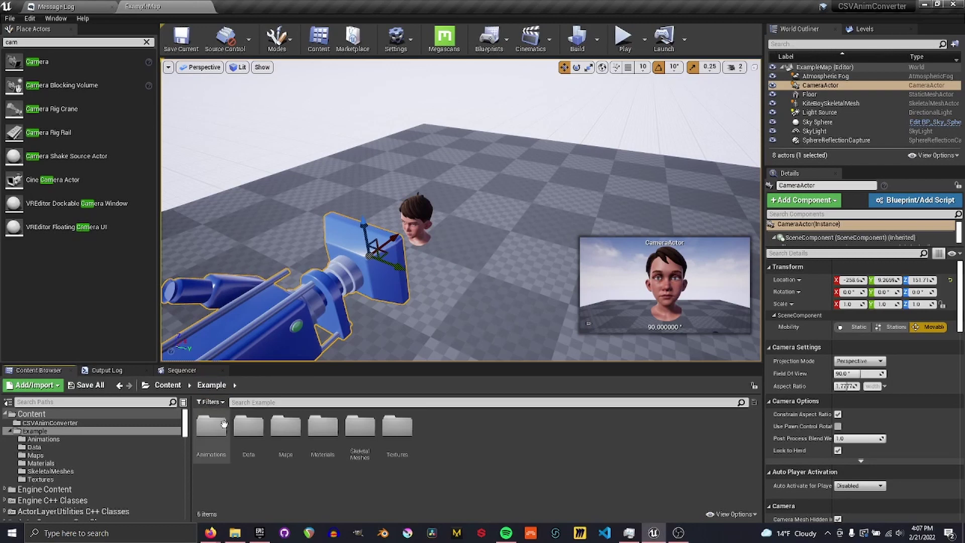
{"action": "left_click", "coordinate": [170, 386]}
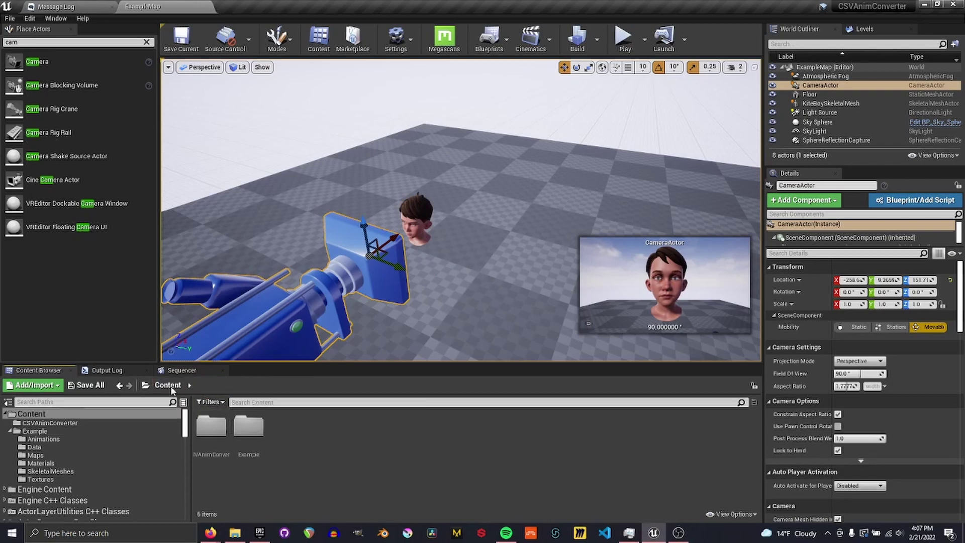
{"action": "double_click", "coordinate": [224, 433]}
{"action": "right_click", "coordinate": [249, 434]}
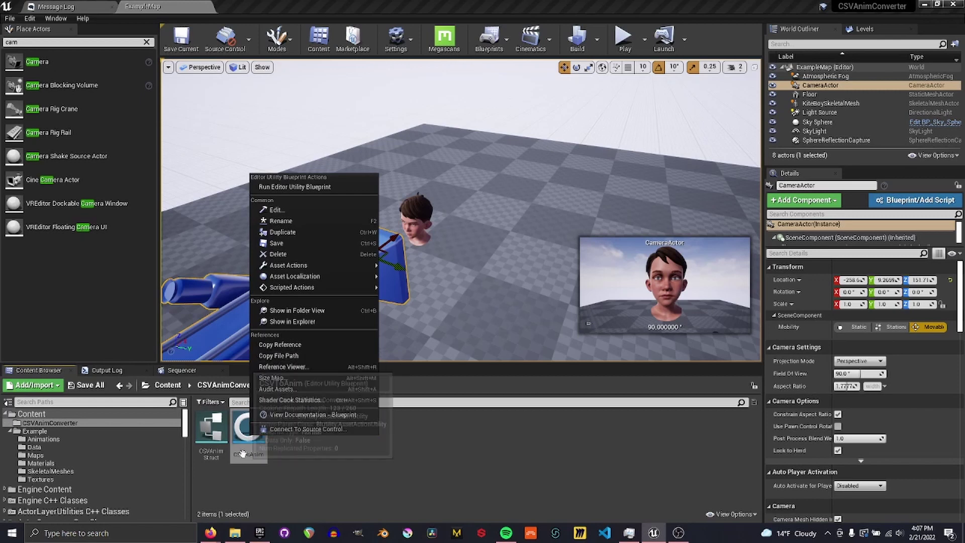
{"action": "mouse_move", "coordinate": [281, 287]}
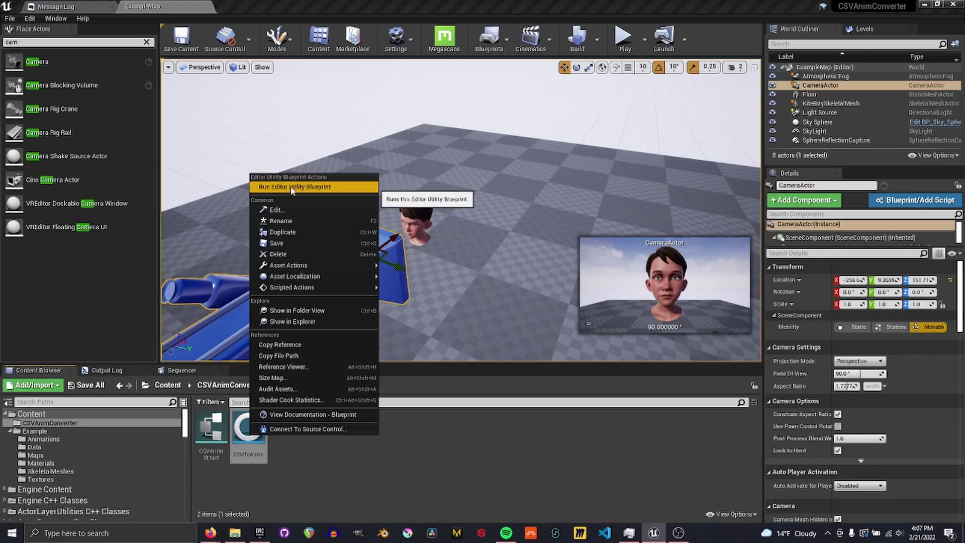
{"action": "left_click", "coordinate": [373, 493]}
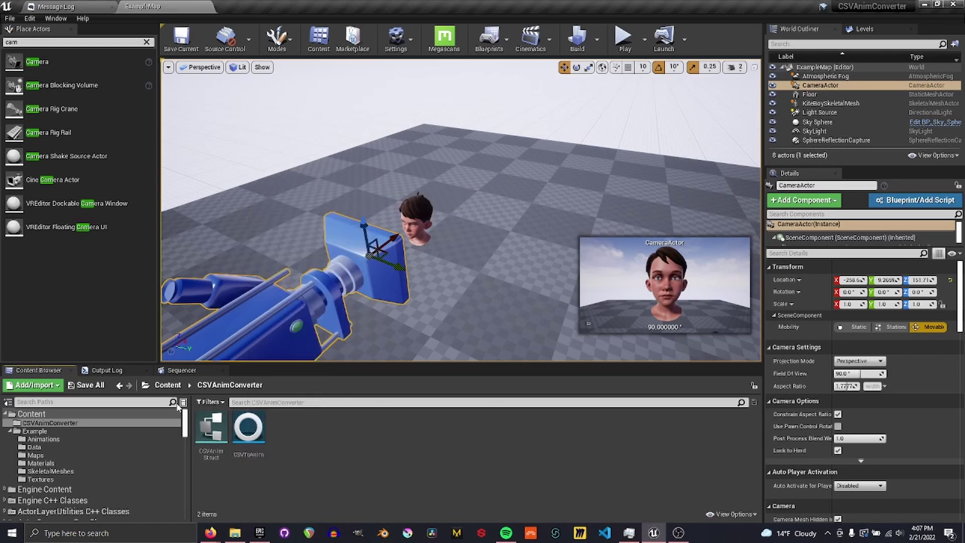
Step: Import TestAnimData2.csv into Example/Data as a data table with CSVAnimStruct row type
{"action": "left_click", "coordinate": [169, 385]}
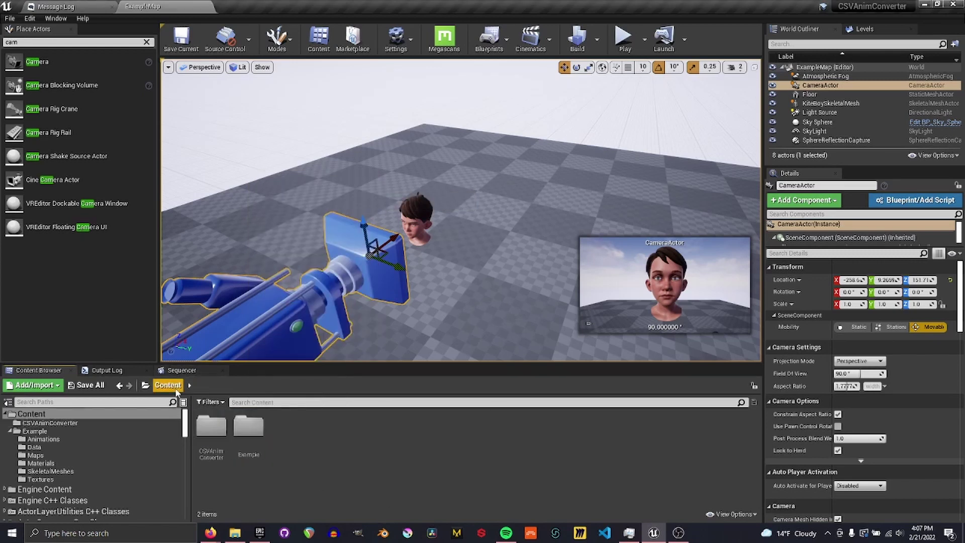
{"action": "double_click", "coordinate": [248, 427]}
{"action": "double_click", "coordinate": [248, 427]}
{"action": "left_click", "coordinate": [233, 534]}
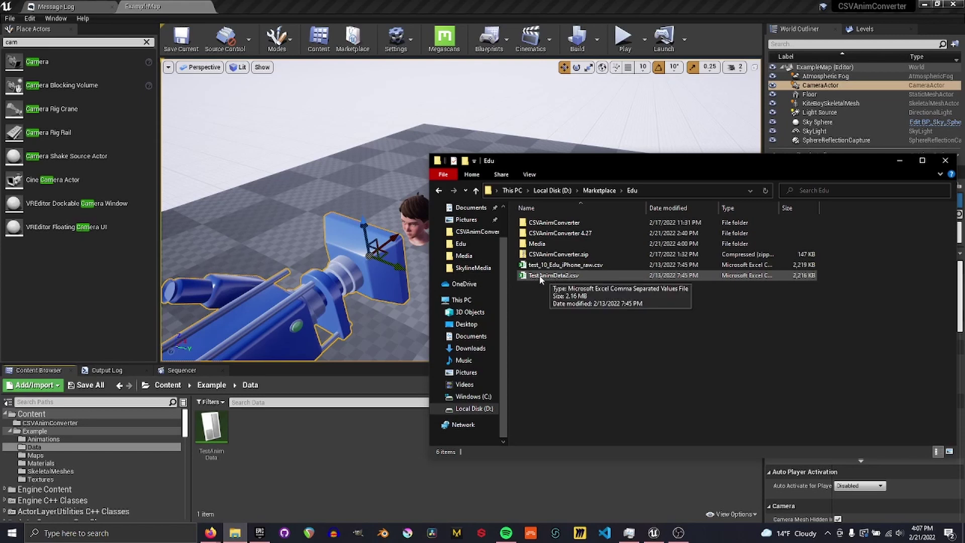
{"action": "left_click_drag", "start_coordinate": [551, 278], "coordinate": [300, 454]}
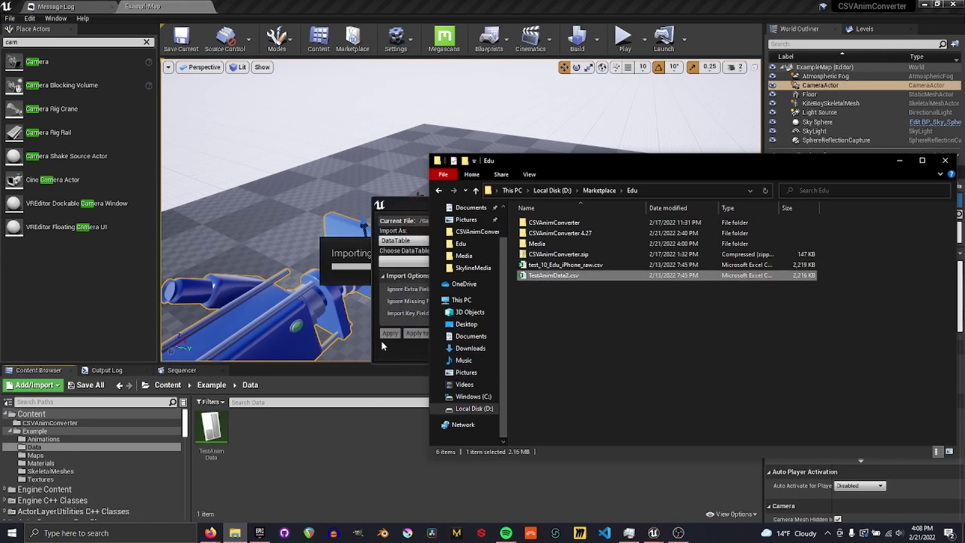
{"action": "left_click", "coordinate": [426, 262]}
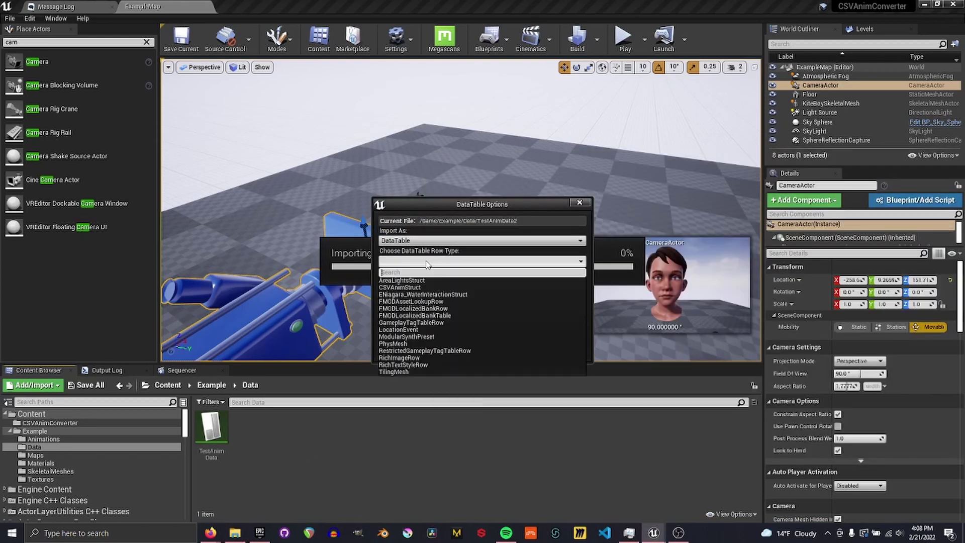
{"action": "left_click", "coordinate": [400, 286]}
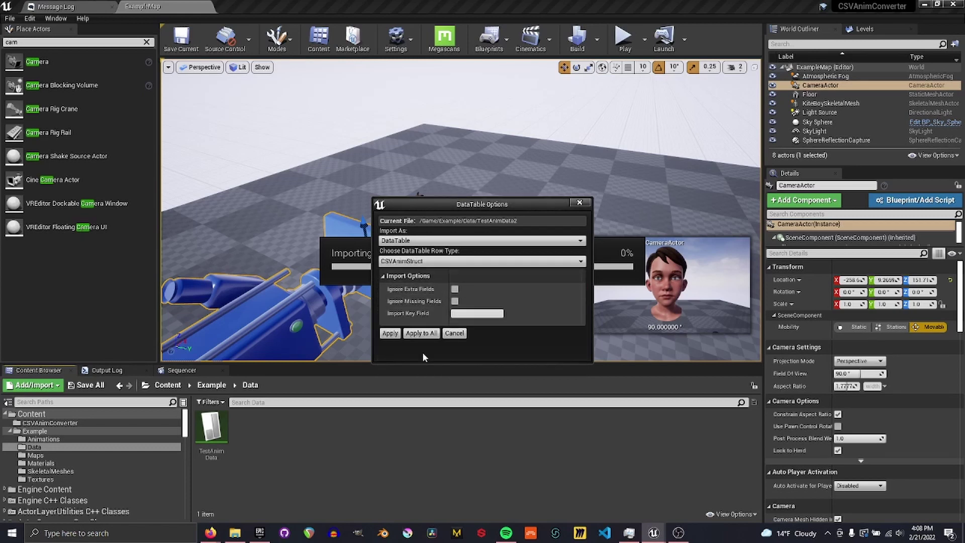
{"action": "left_click", "coordinate": [390, 334]}
Step: Open the TestAnimData2 table, scroll through its rows, then close it
{"action": "double_click", "coordinate": [250, 435]}
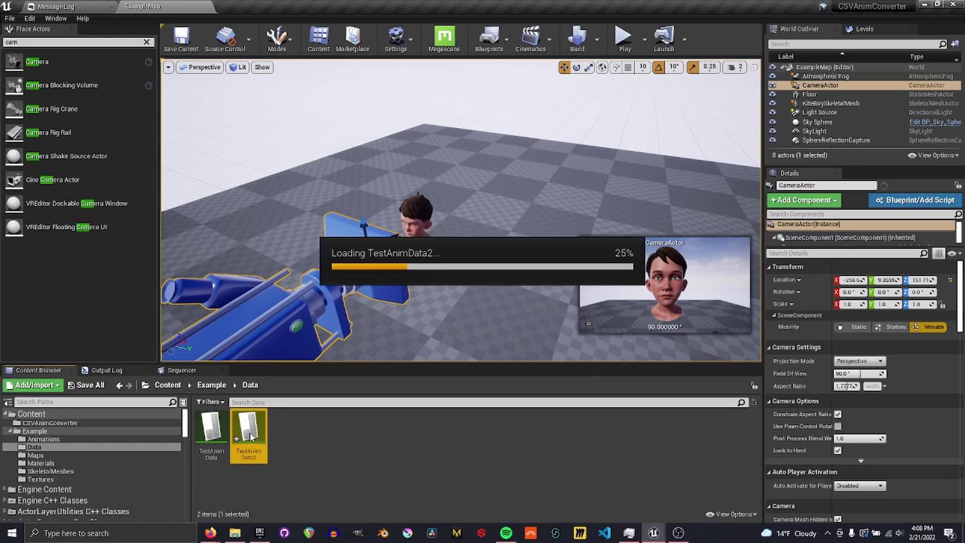
{"action": "scroll", "coordinate": [602, 179], "scroll_direction": "down", "scroll_amount": 20}
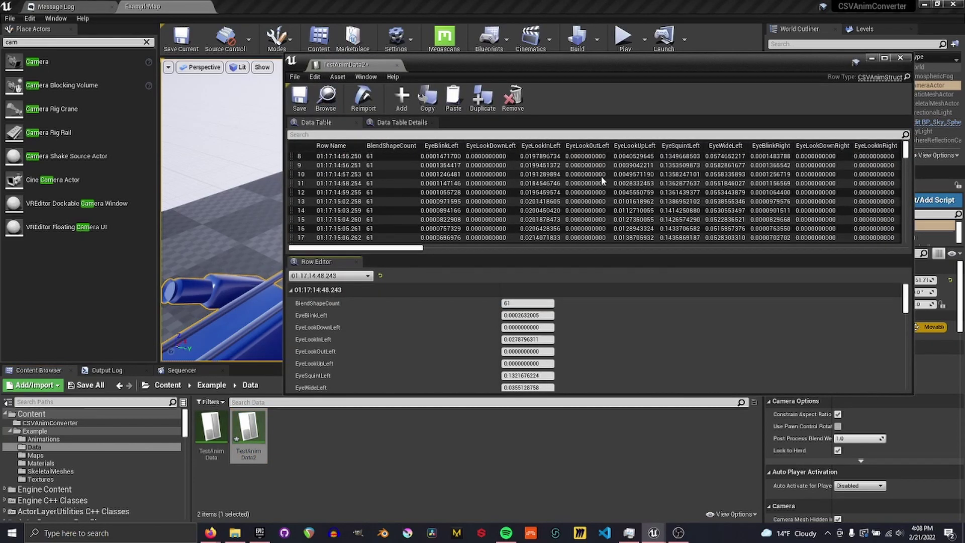
{"action": "scroll", "coordinate": [602, 187], "scroll_direction": "down", "scroll_amount": 20}
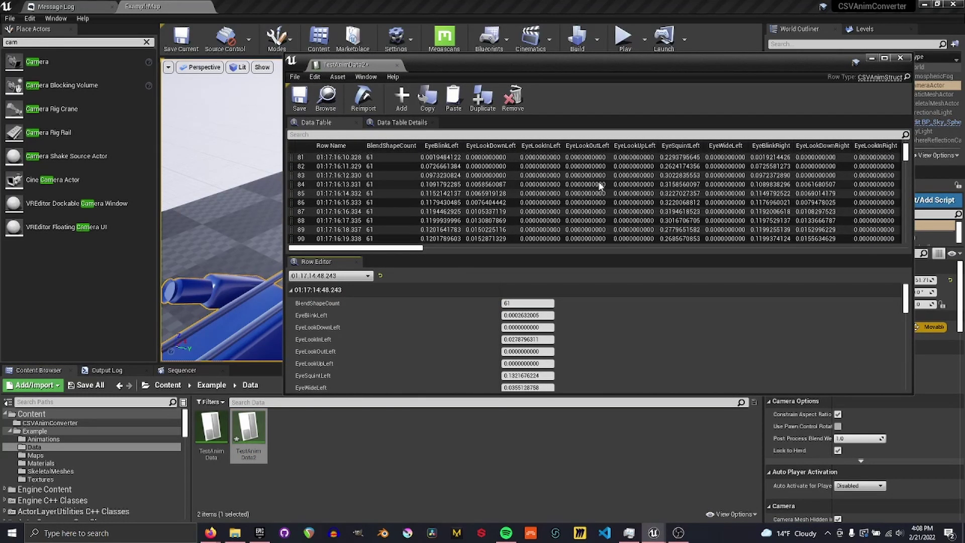
{"action": "left_click", "coordinate": [899, 59]}
{"action": "left_click", "coordinate": [354, 472]}
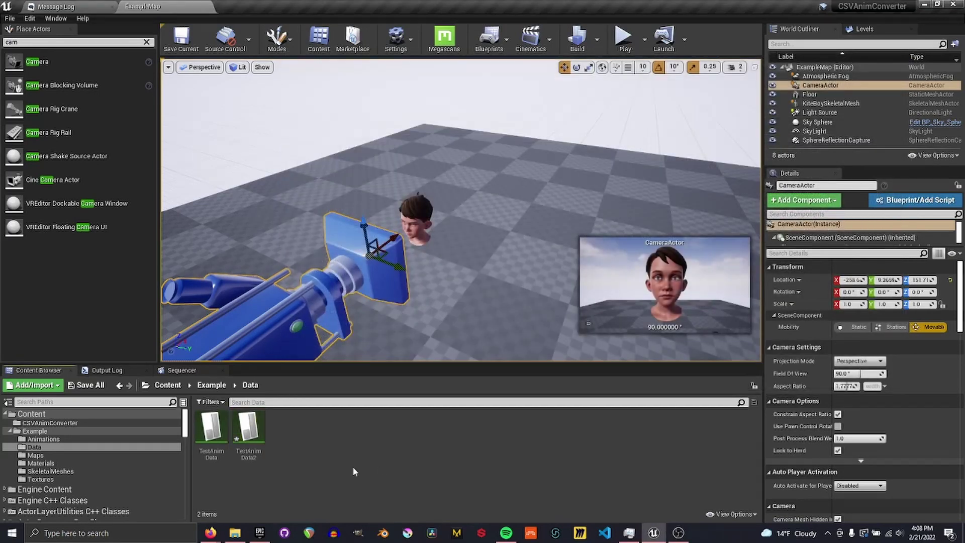
Step: Open KiteBoySkeletalMesh, preview TestAnim in Animation mode, pause it and rewind to frame 0
{"action": "left_click", "coordinate": [208, 387]}
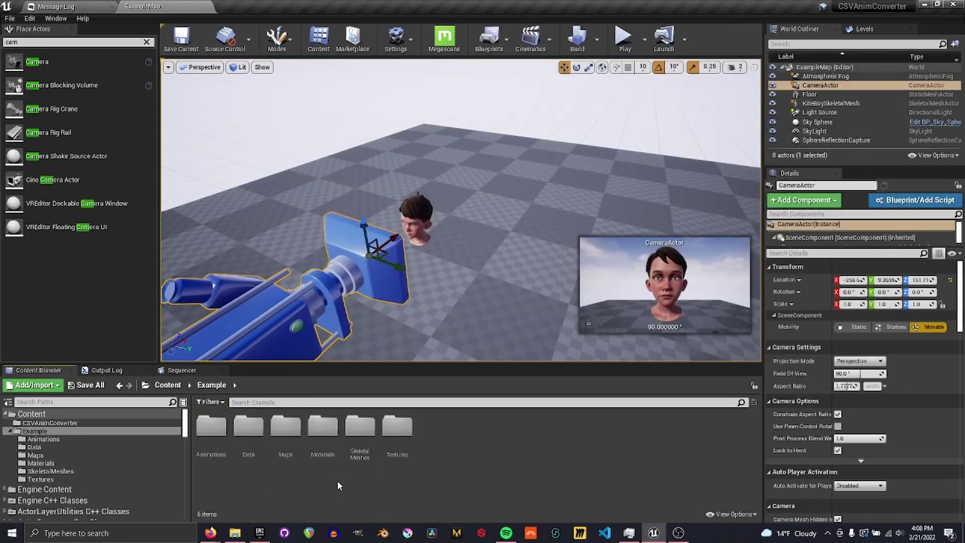
{"action": "left_click", "coordinate": [414, 211]}
{"action": "double_click", "coordinate": [851, 407]}
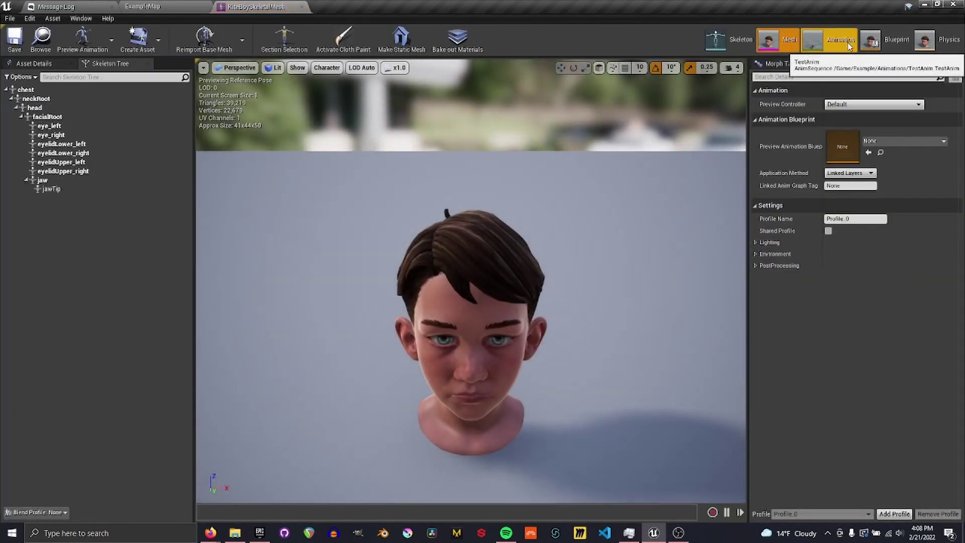
{"action": "left_click", "coordinate": [847, 44]}
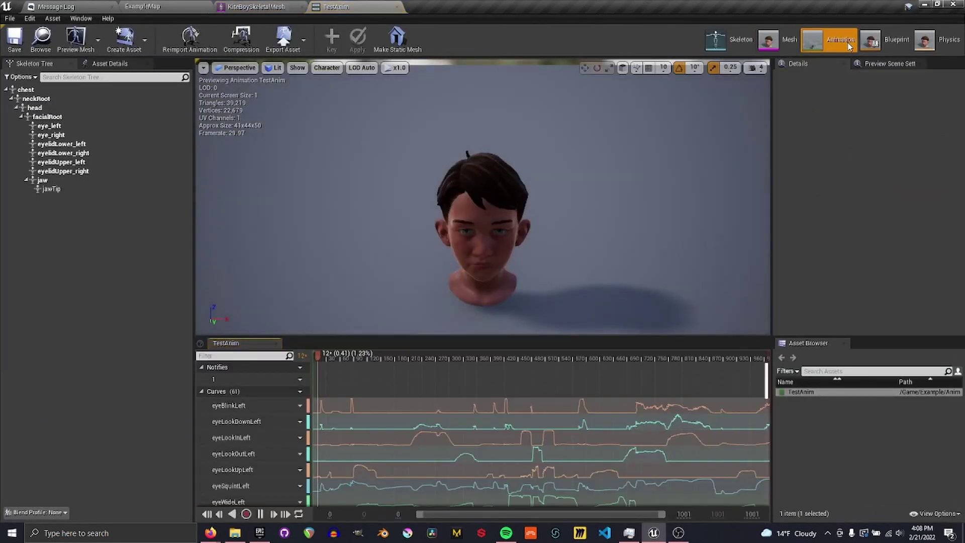
{"action": "left_click", "coordinate": [260, 514]}
{"action": "left_click", "coordinate": [207, 513]}
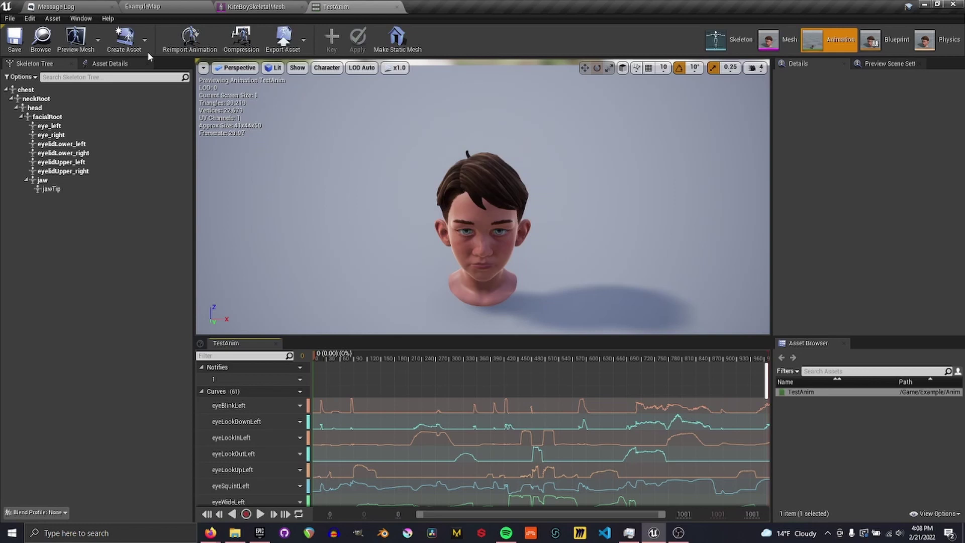
Step: From the Asset menu, create a KiteBoySkeleton_Sequence animation from the current data in Content
{"action": "left_click", "coordinate": [52, 19]}
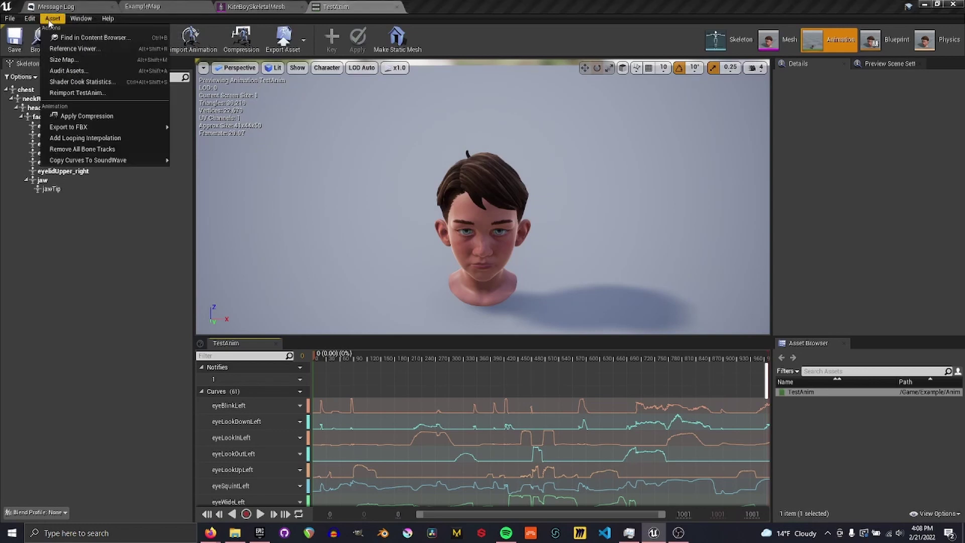
{"action": "mouse_move", "coordinate": [10, 20]}
{"action": "left_click", "coordinate": [123, 37]}
{"action": "mouse_move", "coordinate": [149, 68]}
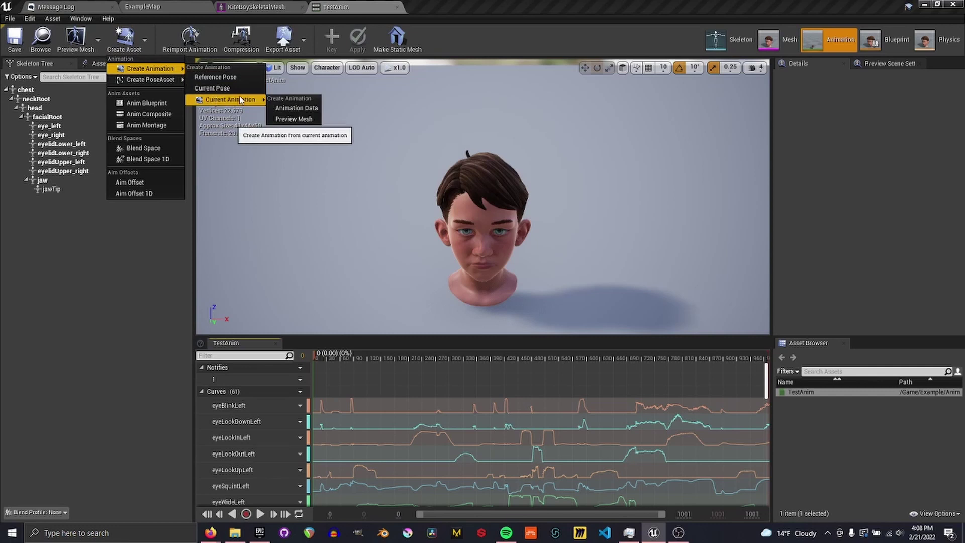
{"action": "mouse_move", "coordinate": [234, 99]}
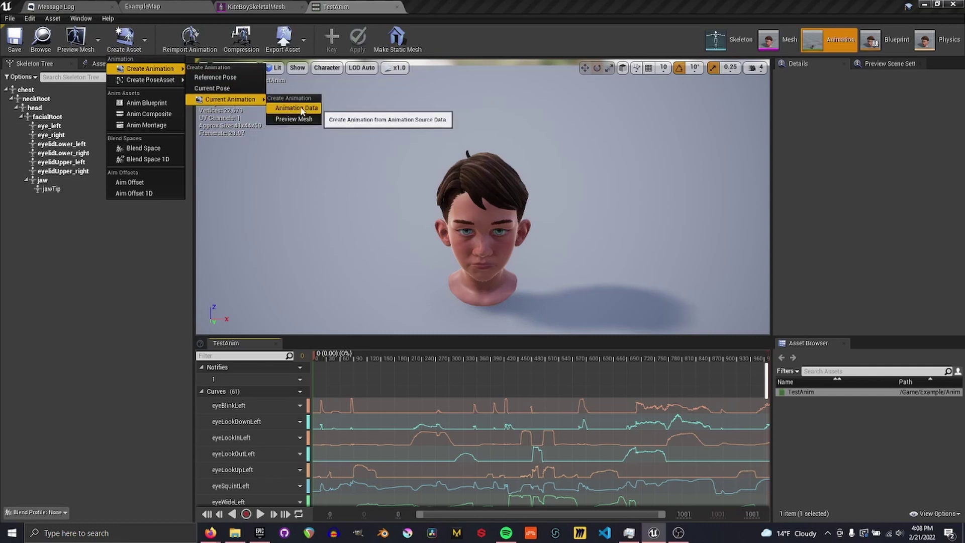
{"action": "left_click", "coordinate": [296, 108]}
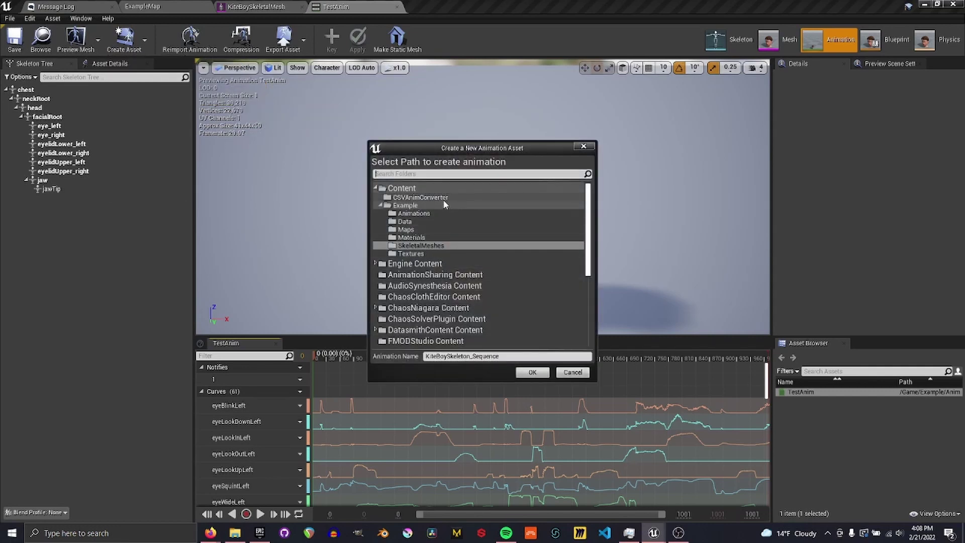
{"action": "left_click", "coordinate": [401, 188]}
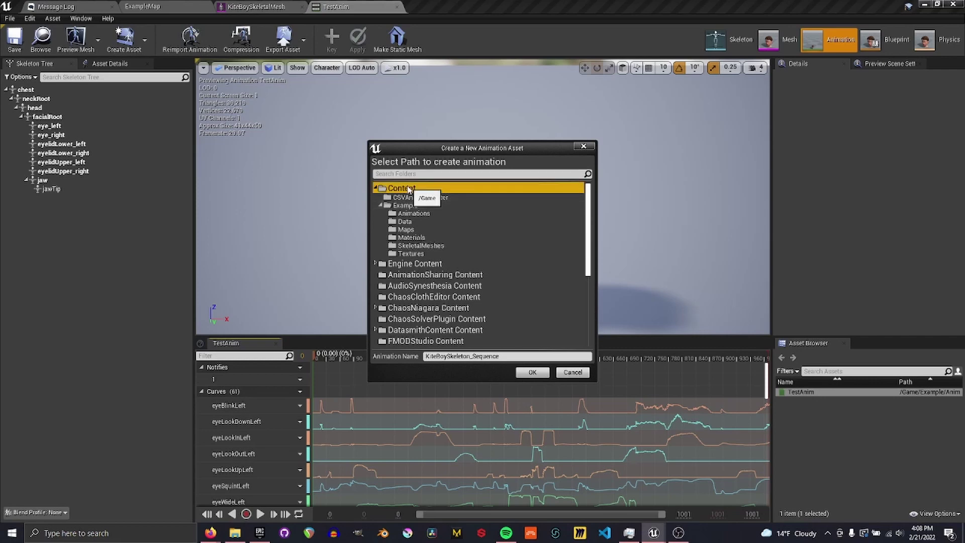
{"action": "left_click", "coordinate": [532, 372]}
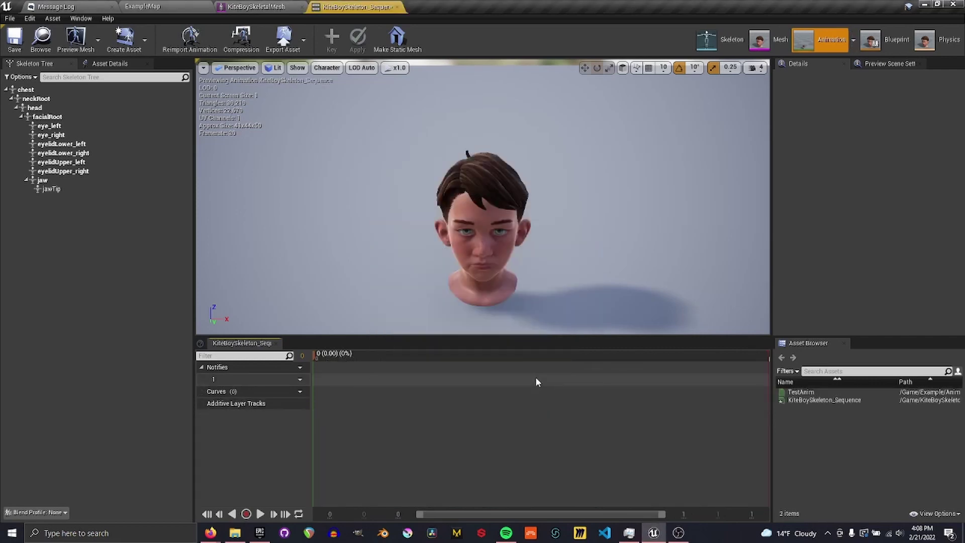
Step: Back in ExampleMap, rename the new animation in the Content root to testANim3
{"action": "left_click", "coordinate": [150, 6]}
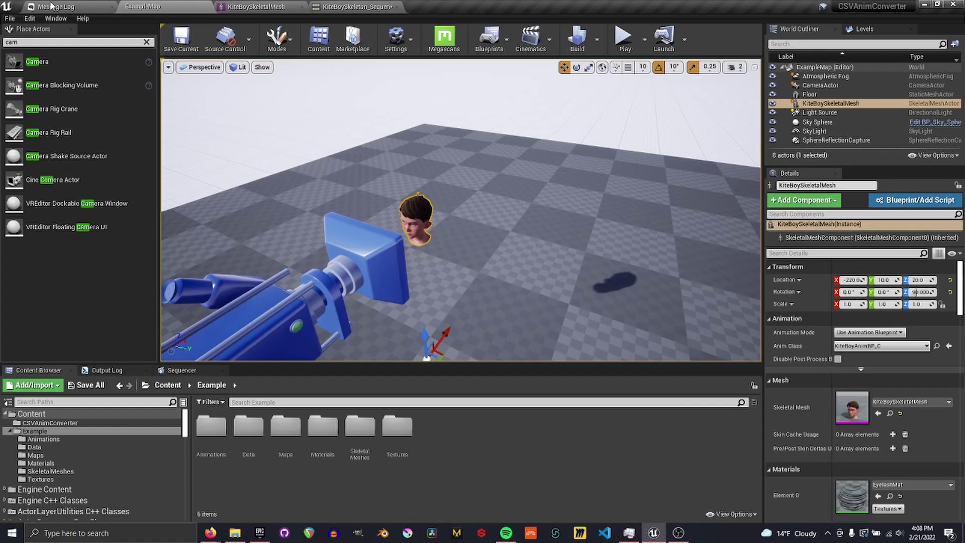
{"action": "left_click", "coordinate": [43, 6]}
{"action": "left_click", "coordinate": [143, 5]}
{"action": "left_click", "coordinate": [163, 384]}
{"action": "left_click", "coordinate": [283, 452]}
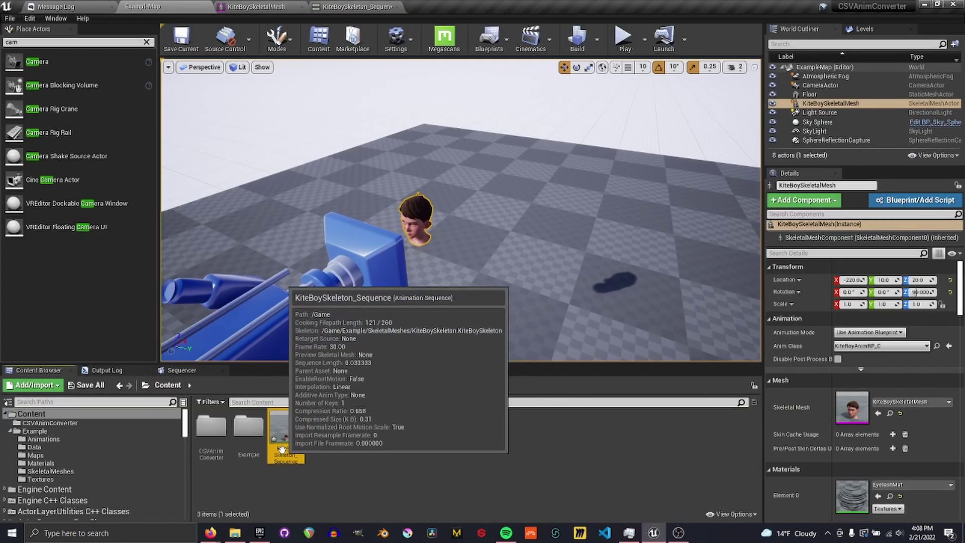
{"action": "left_click", "coordinate": [296, 454]}
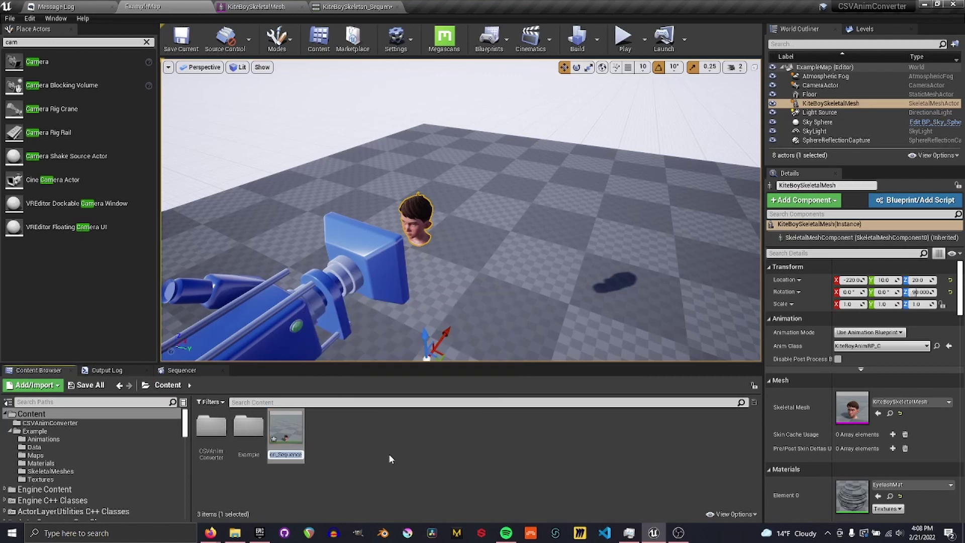
{"action": "type", "text": "testANim3"}
{"action": "key", "text": "Return"}
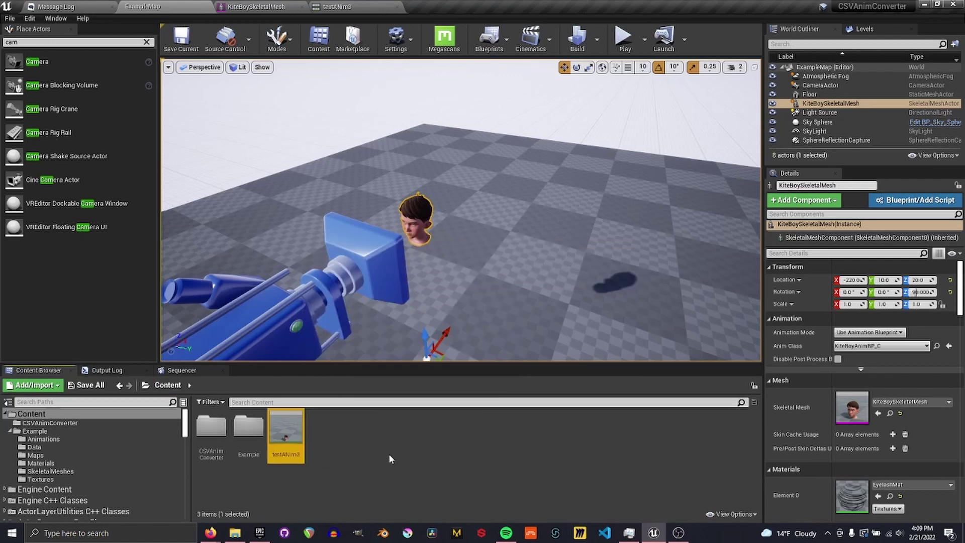
Step: Open testANim3 in the animation editor and check the Notifies track's options
{"action": "double_click", "coordinate": [286, 428]}
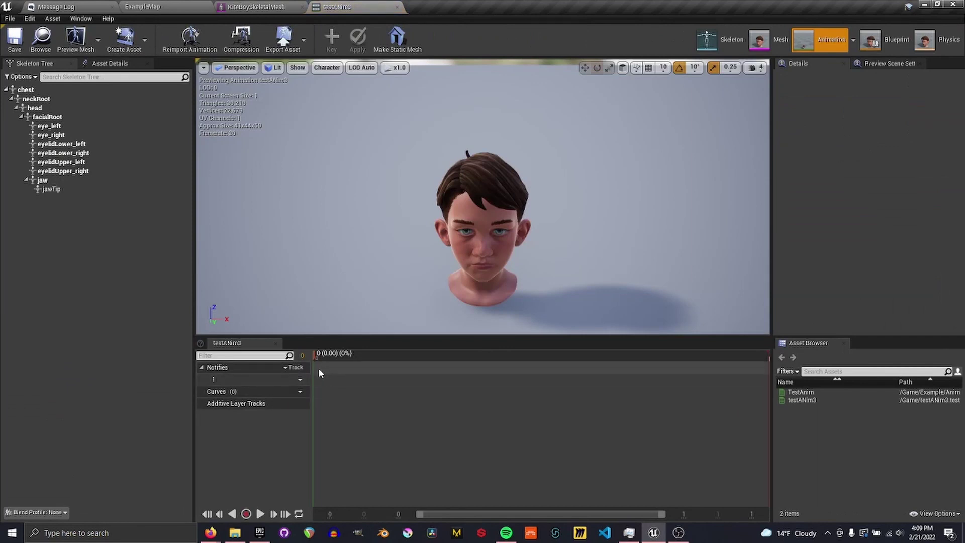
{"action": "right_click", "coordinate": [319, 380]}
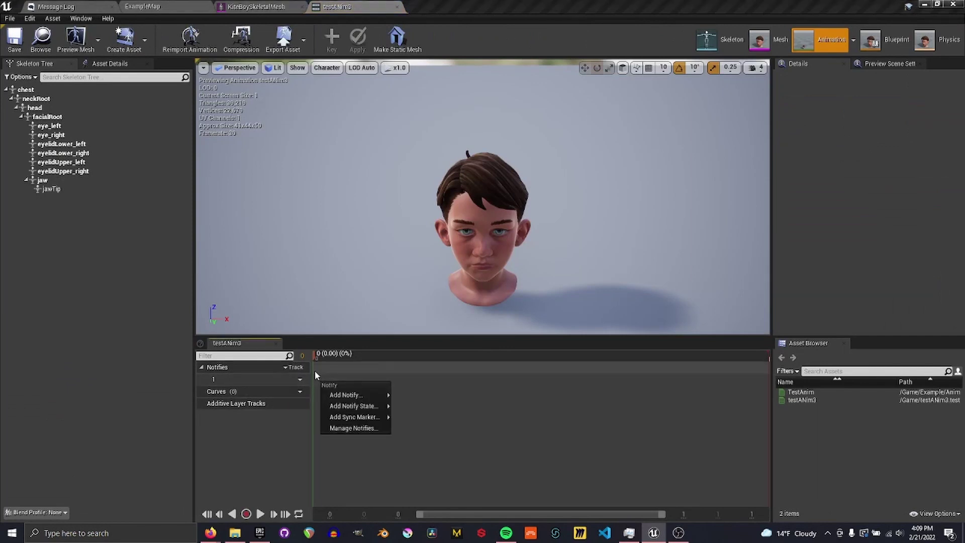
{"action": "left_click", "coordinate": [276, 469]}
{"action": "right_click", "coordinate": [335, 379]}
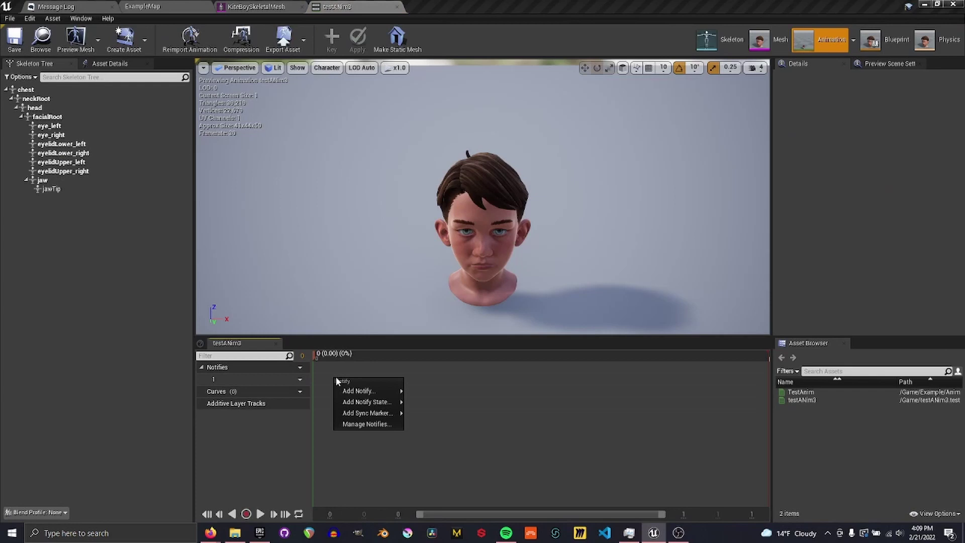
{"action": "left_click", "coordinate": [285, 439]}
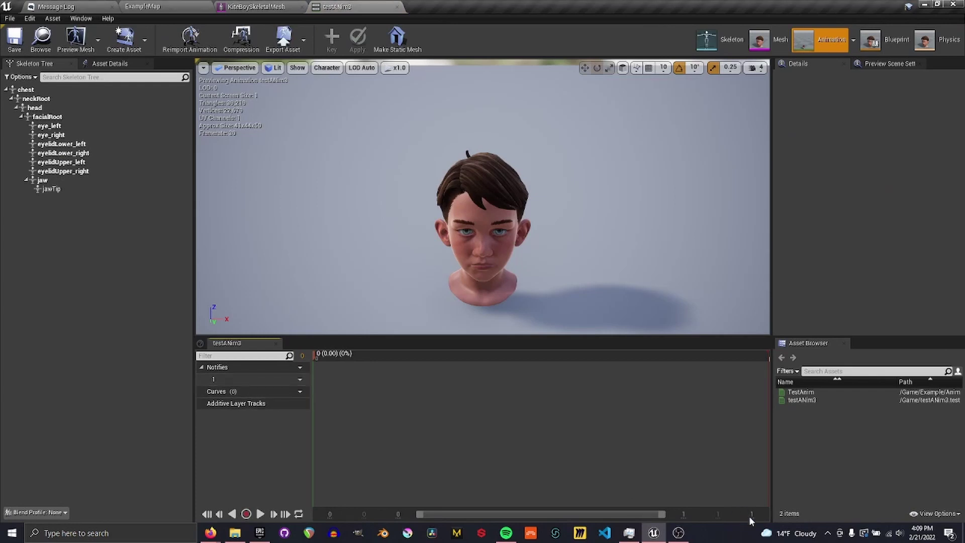
Step: Browse Add Notify > Skeleton Notifies on the Notifies track without adding one
{"action": "right_click", "coordinate": [367, 381]}
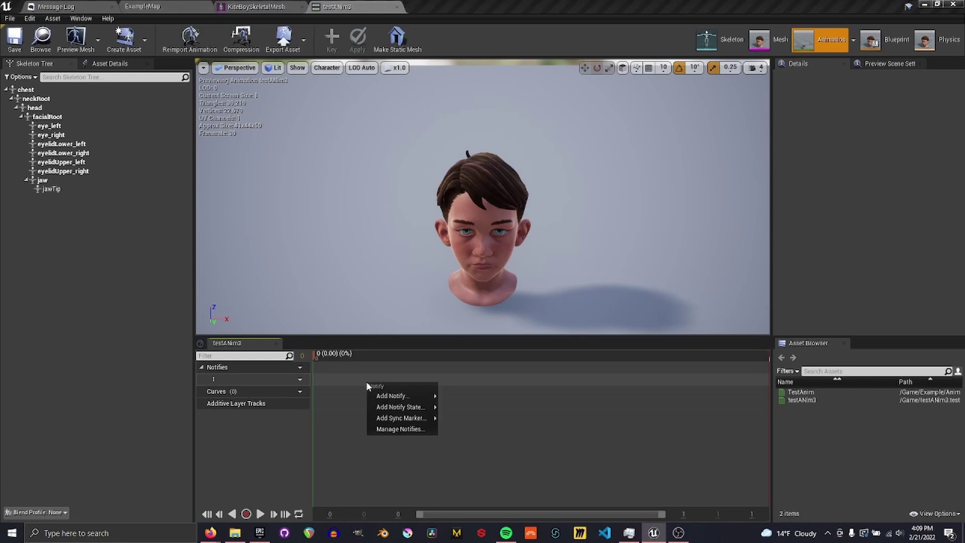
{"action": "mouse_move", "coordinate": [397, 395]}
{"action": "mouse_move", "coordinate": [516, 395]}
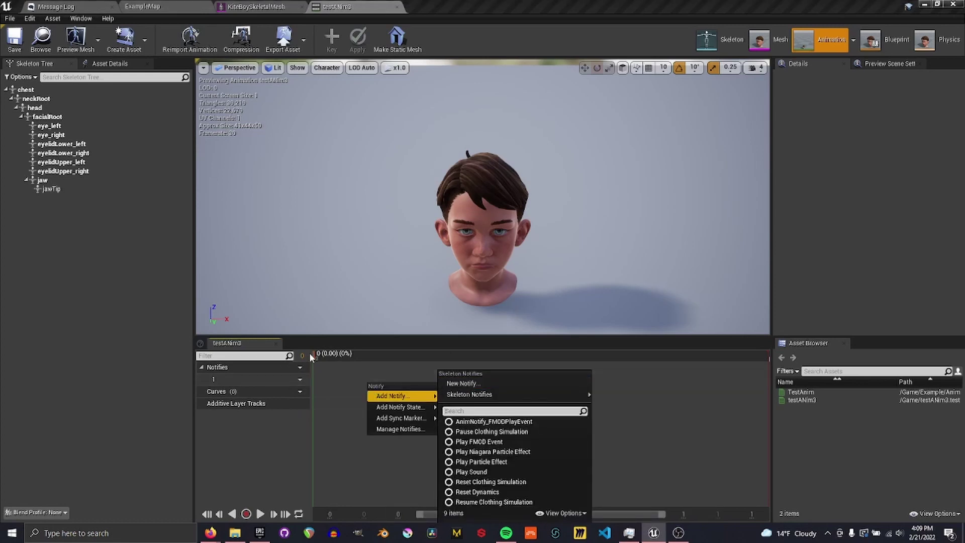
{"action": "left_click", "coordinate": [332, 430]}
{"action": "right_click", "coordinate": [326, 383]}
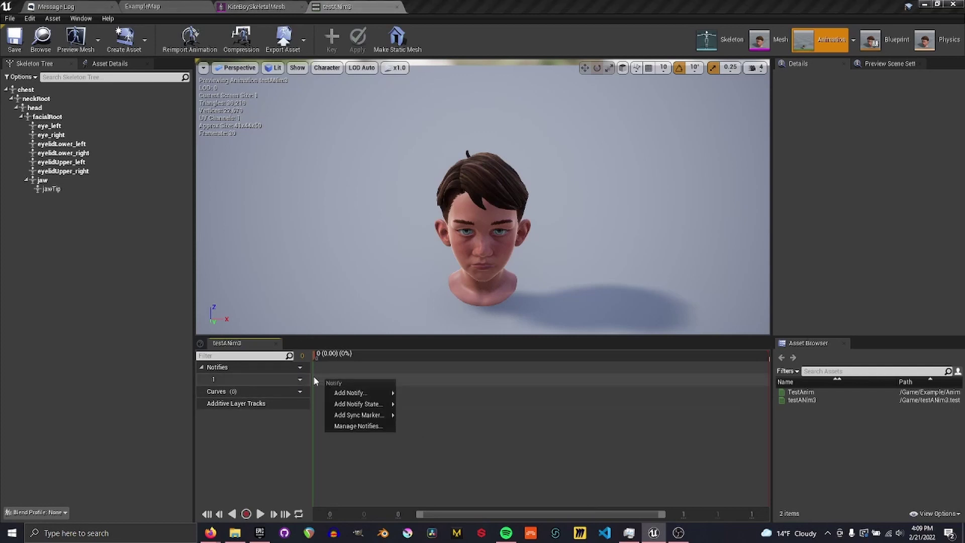
Step: Append 500 frames to the end of testANim3 and save it
{"action": "right_click", "coordinate": [321, 364]}
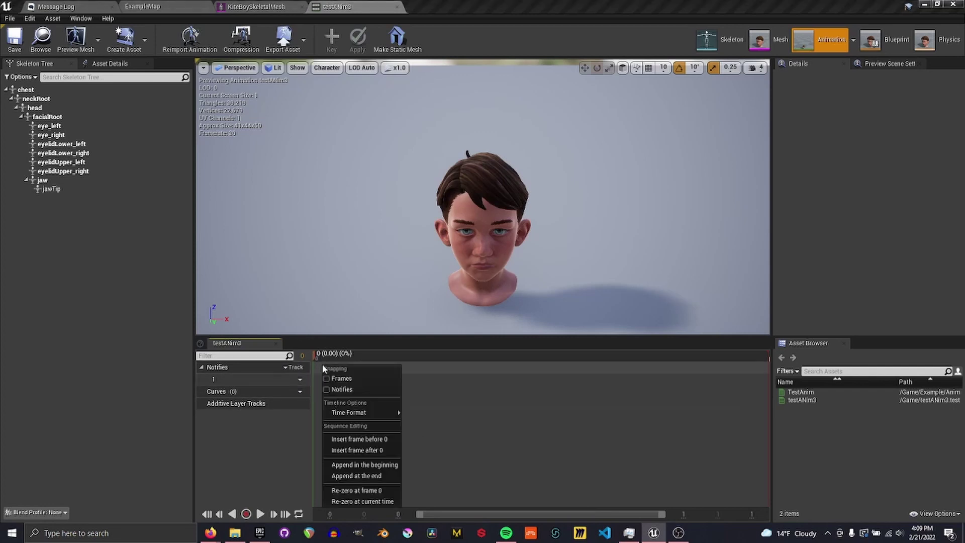
{"action": "left_click", "coordinate": [356, 475]}
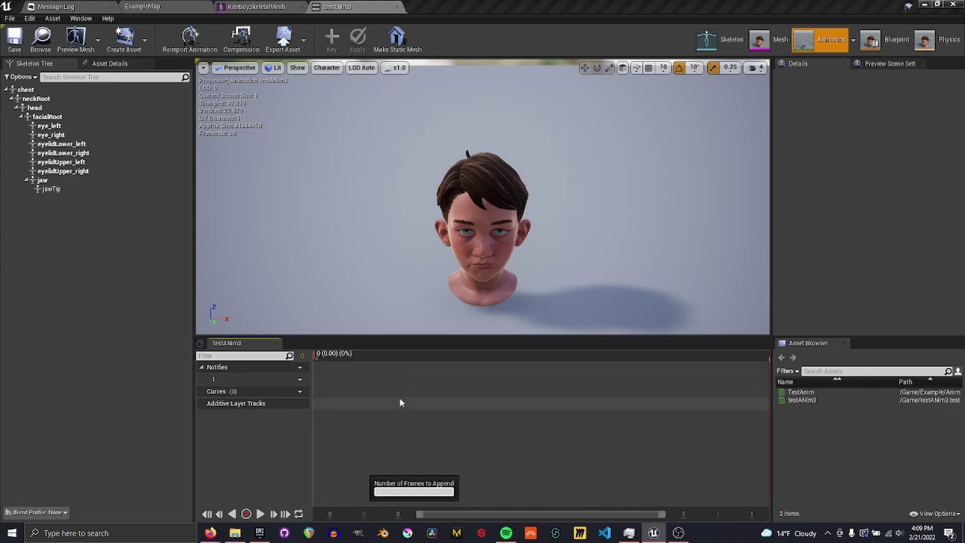
{"action": "key", "text": "Return"}
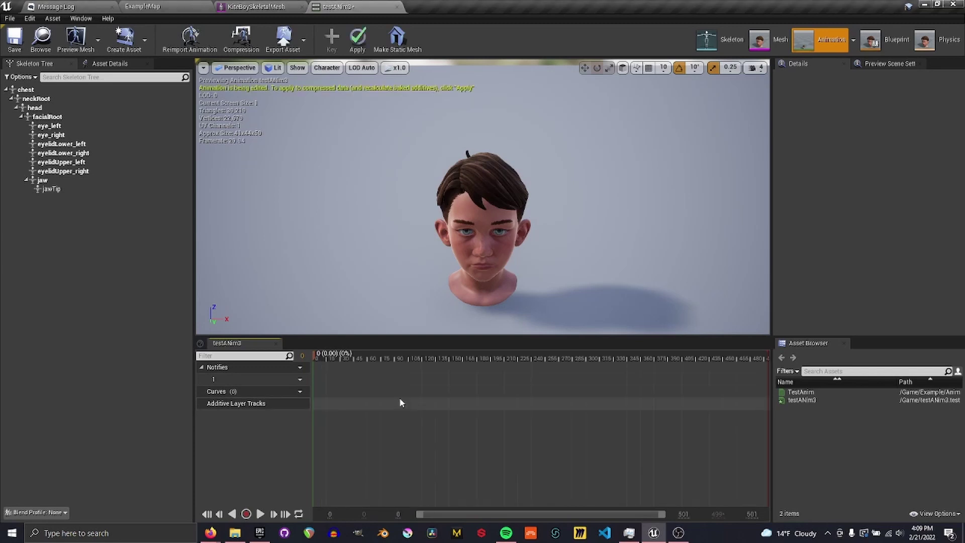
{"action": "right_click", "coordinate": [351, 366]}
{"action": "left_click", "coordinate": [352, 370]}
{"action": "left_click", "coordinate": [14, 39]}
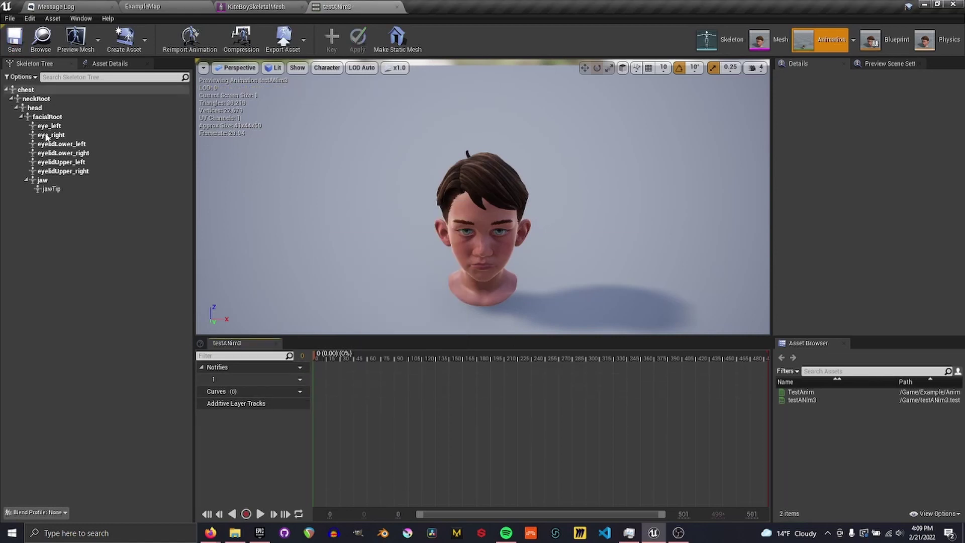
Step: Move the playhead to frame 265, then return to the ExampleMap level
{"action": "right_click", "coordinate": [722, 369]}
{"action": "left_click", "coordinate": [554, 463]}
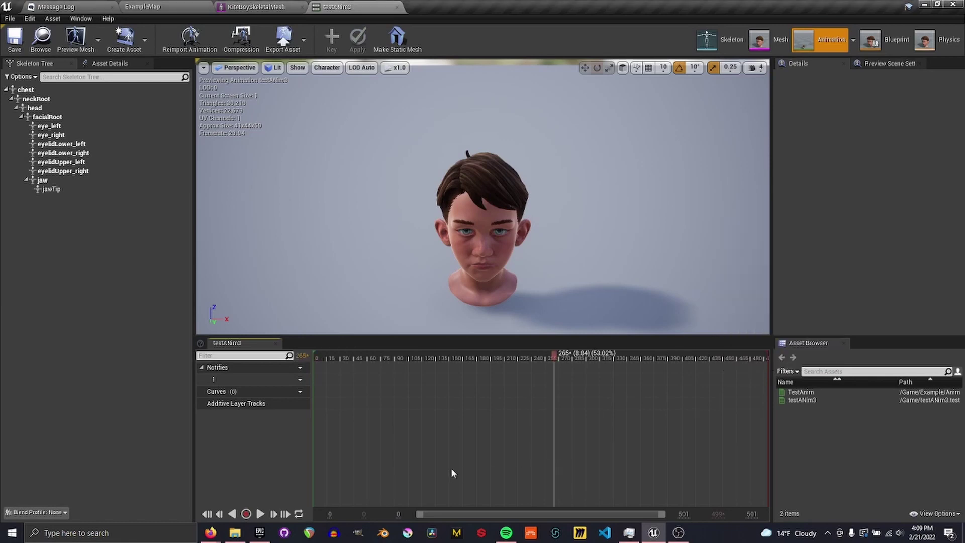
{"action": "left_click", "coordinate": [116, 6]}
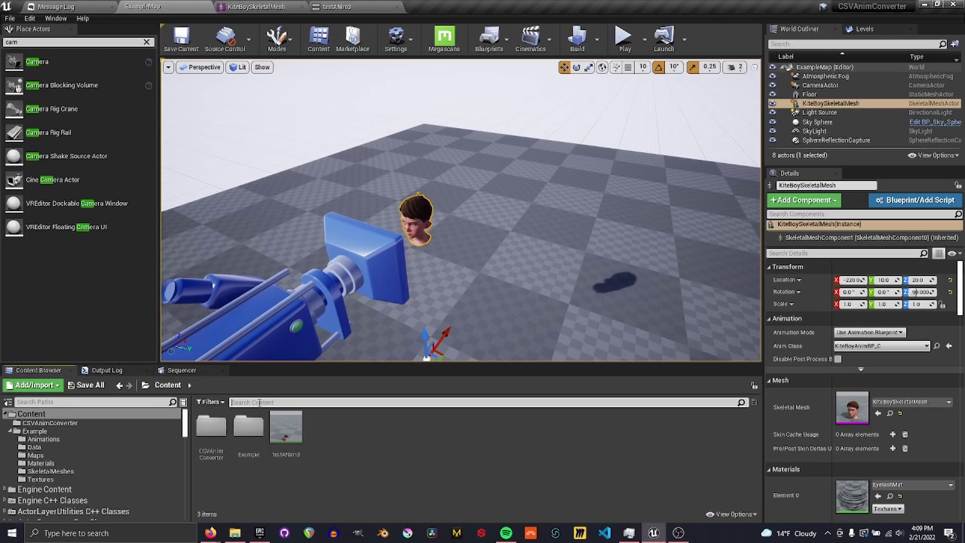
Step: Search 'testan' and run Scripted Actions > Generate Anim on TestAnimData2 plus testANim3
{"action": "type", "text": "testani"}
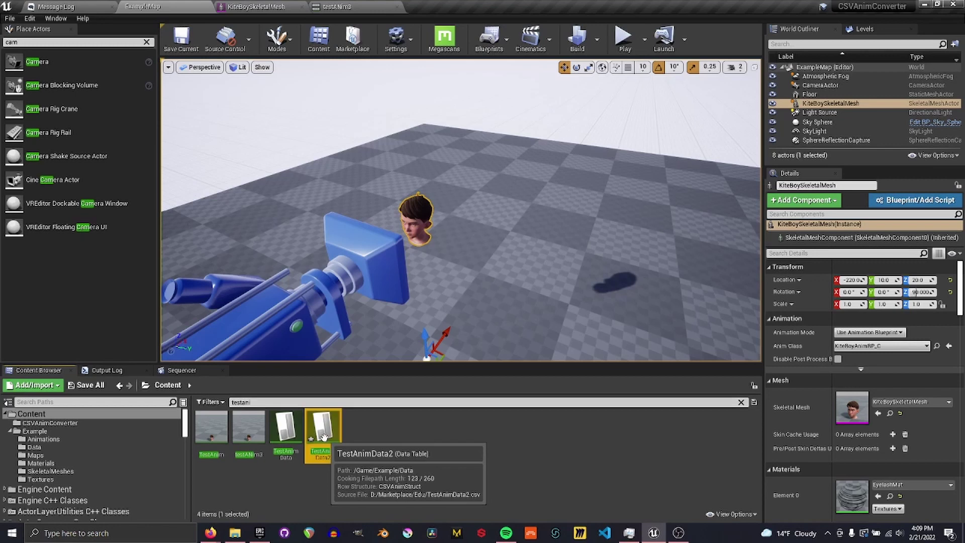
{"action": "left_click", "coordinate": [322, 432]}
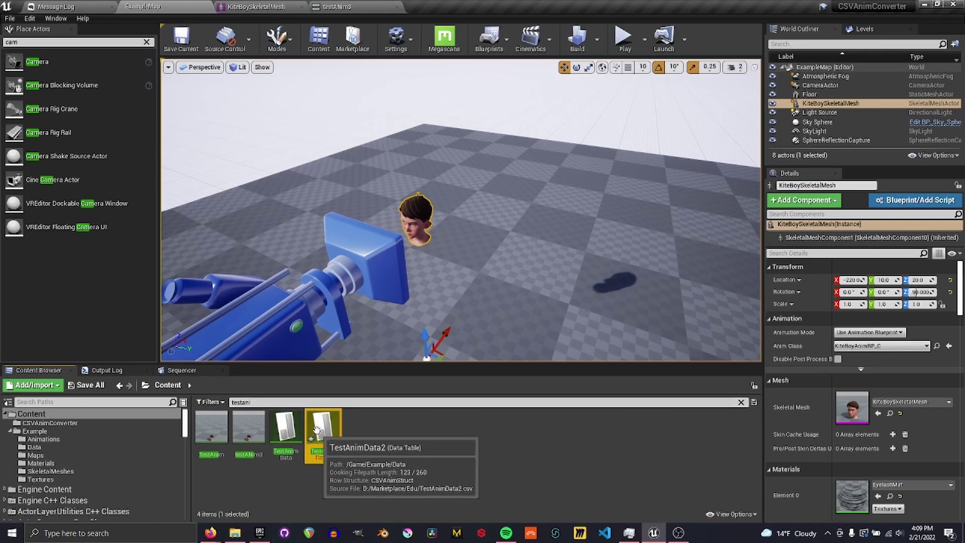
{"action": "left_click", "coordinate": [257, 423], "text": "ctrl"}
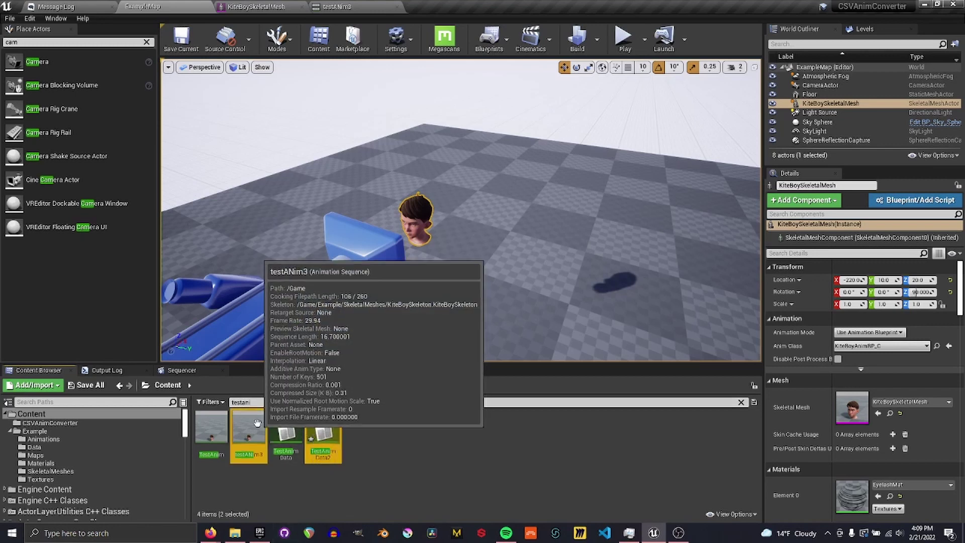
{"action": "right_click", "coordinate": [247, 429]}
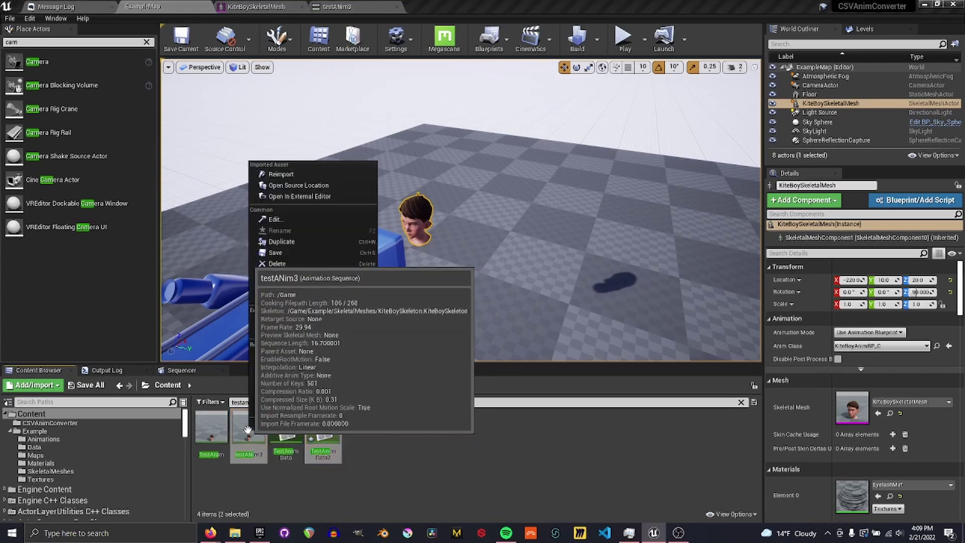
{"action": "mouse_move", "coordinate": [291, 297]}
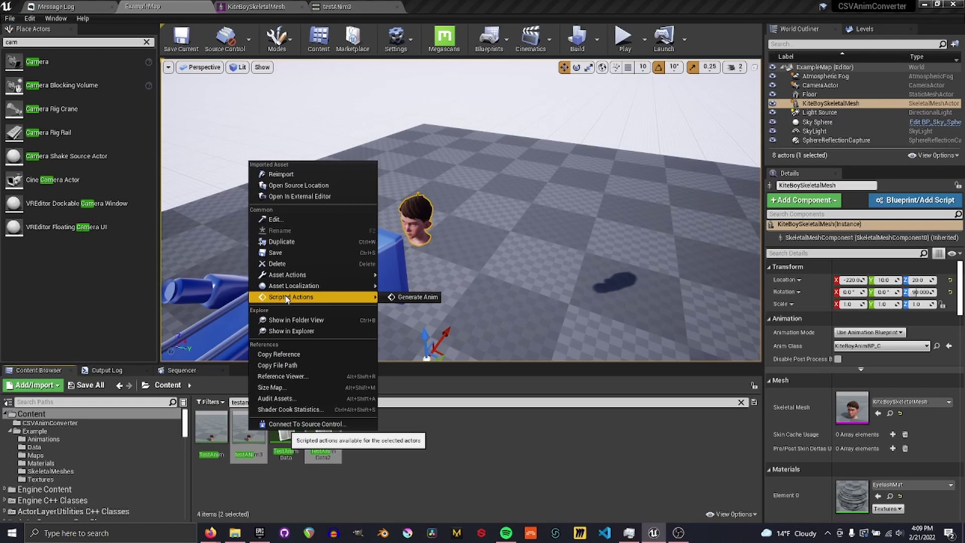
{"action": "left_click", "coordinate": [415, 297]}
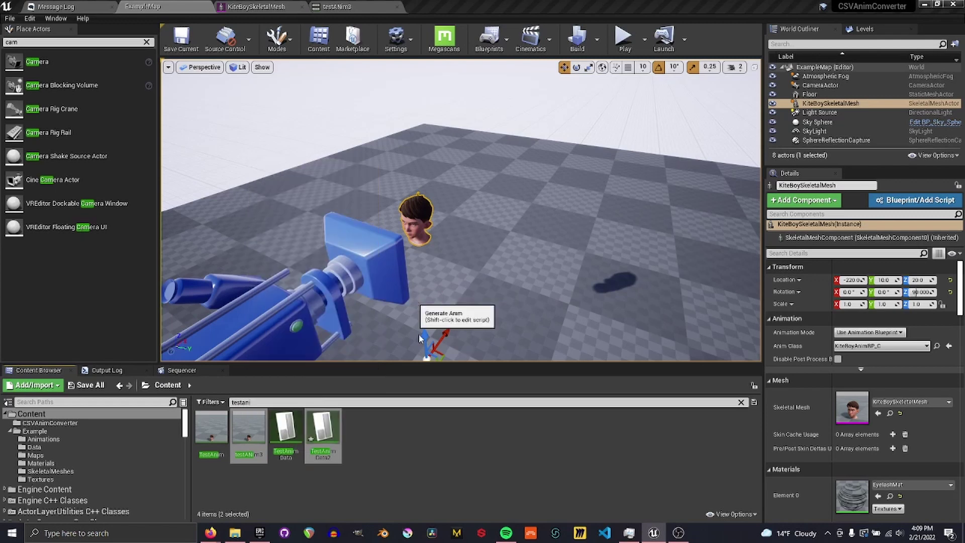
Step: Open testANim3 to check its 61 generated facial curves
{"action": "left_click", "coordinate": [285, 437]}
{"action": "left_click", "coordinate": [248, 440]}
{"action": "double_click", "coordinate": [248, 443]}
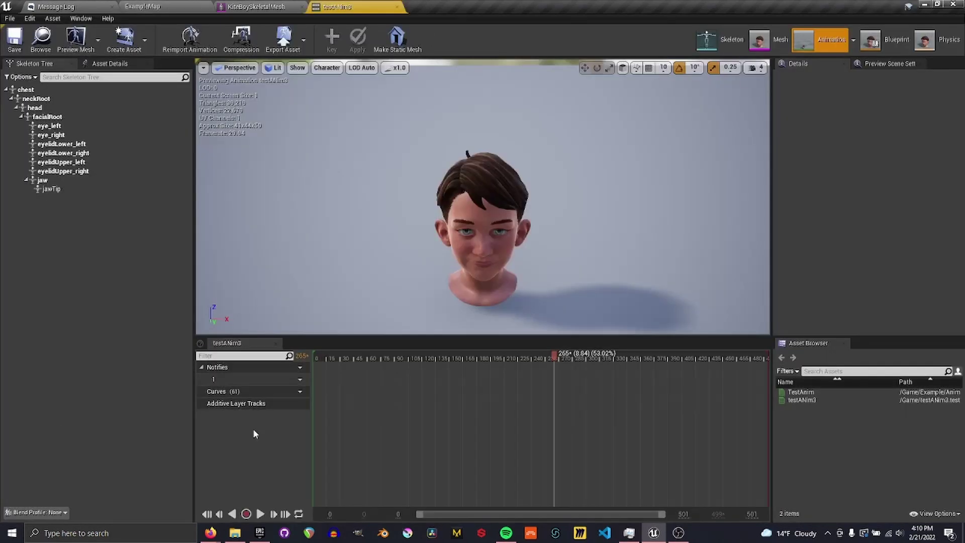
Step: Close testANim3, reopen it from the Content Browser, and pause playback
{"action": "left_click", "coordinate": [397, 7]}
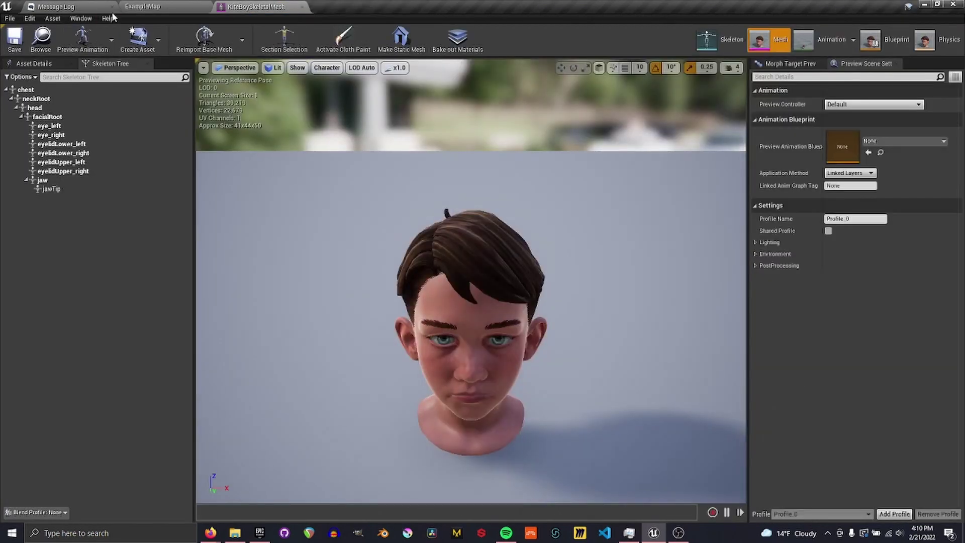
{"action": "left_click", "coordinate": [136, 6]}
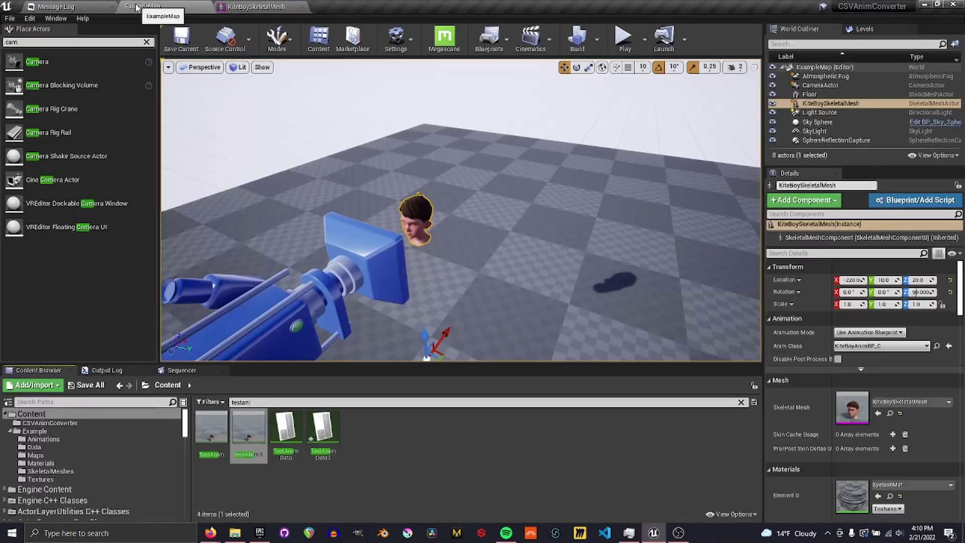
{"action": "double_click", "coordinate": [248, 440]}
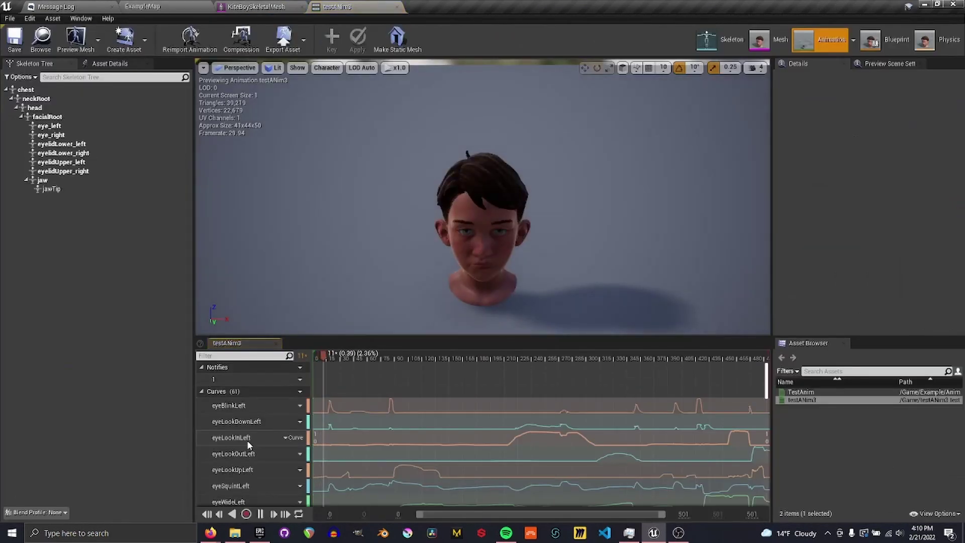
{"action": "left_click", "coordinate": [259, 513]}
Step: Scroll the curve list from headYaw down to RightEyeRoll and scrub the timeline
{"action": "scroll", "coordinate": [262, 437], "scroll_direction": "down", "scroll_amount": 2}
{"action": "scroll", "coordinate": [262, 437], "scroll_direction": "down", "scroll_amount": 5}
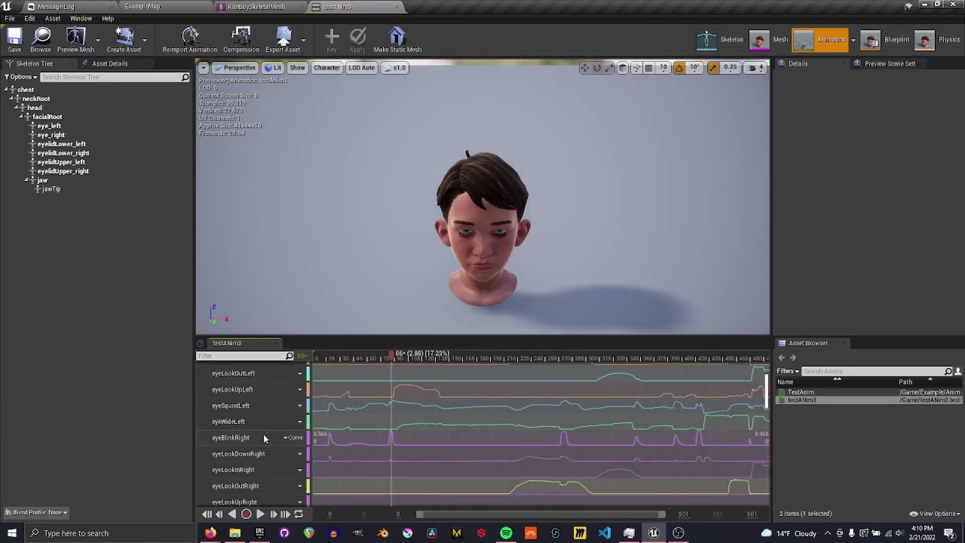
{"action": "scroll", "coordinate": [274, 454], "scroll_direction": "down", "scroll_amount": 10}
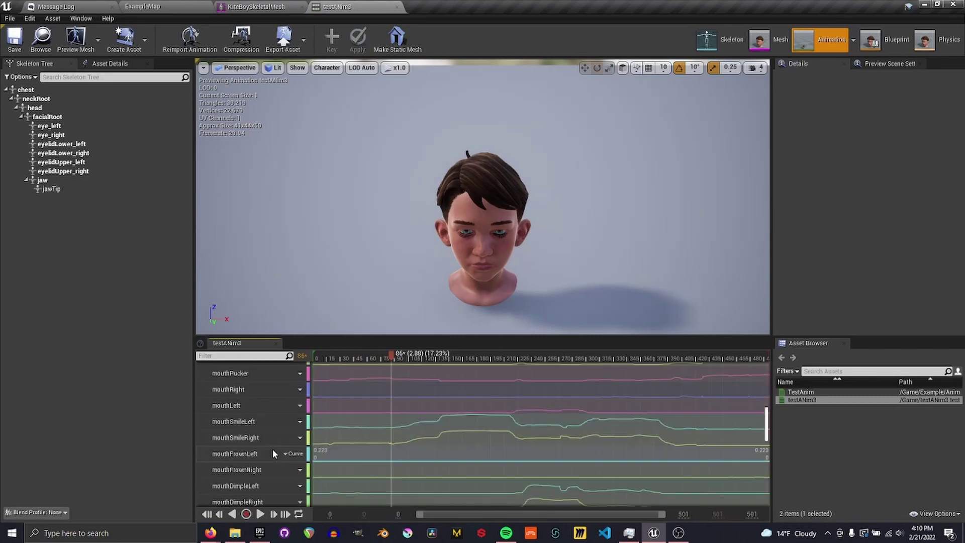
{"action": "scroll", "coordinate": [274, 453], "scroll_direction": "down", "scroll_amount": 3}
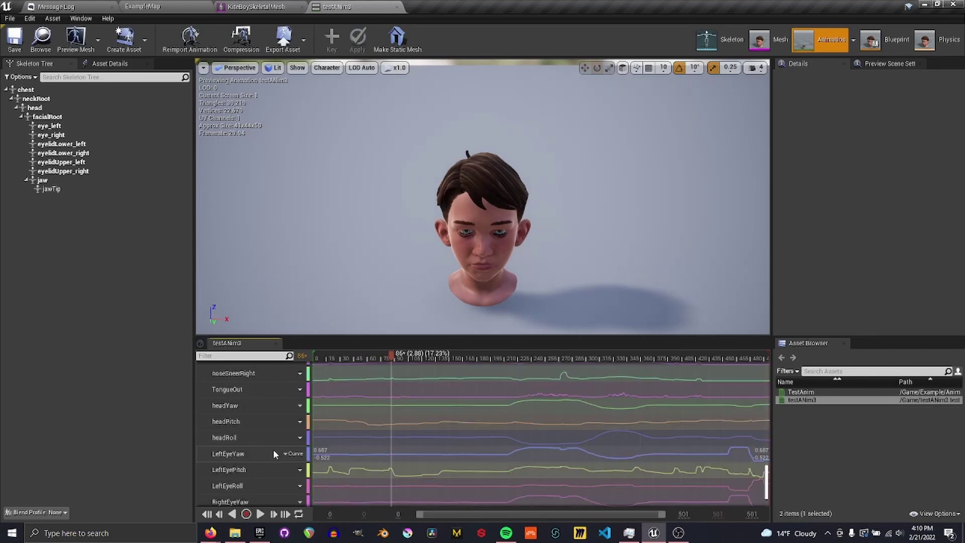
{"action": "left_click_drag", "start_coordinate": [469, 351], "coordinate": [458, 372]}
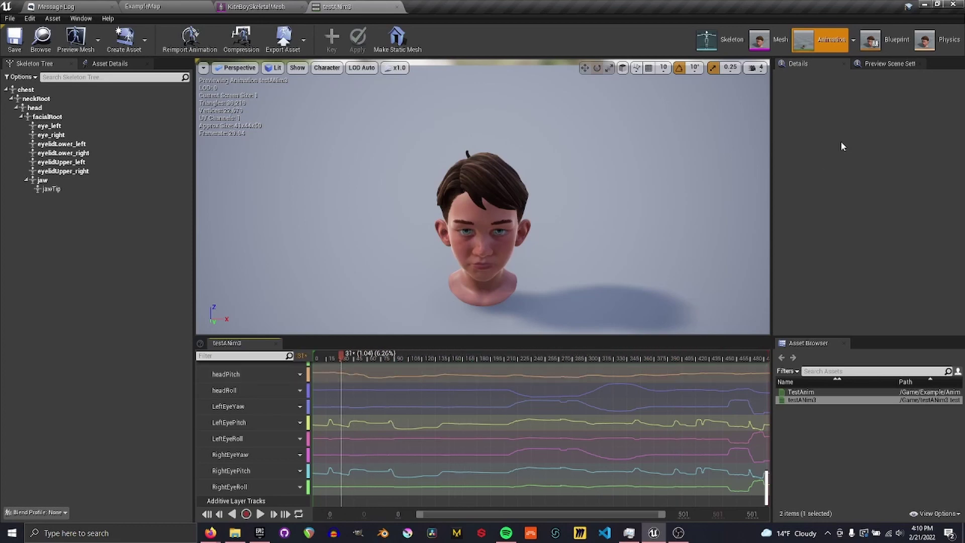
Step: Clear the content search and open KiteBoyAnimBP from Example > Animations
{"action": "left_click", "coordinate": [253, 6]}
{"action": "left_click", "coordinate": [162, 6]}
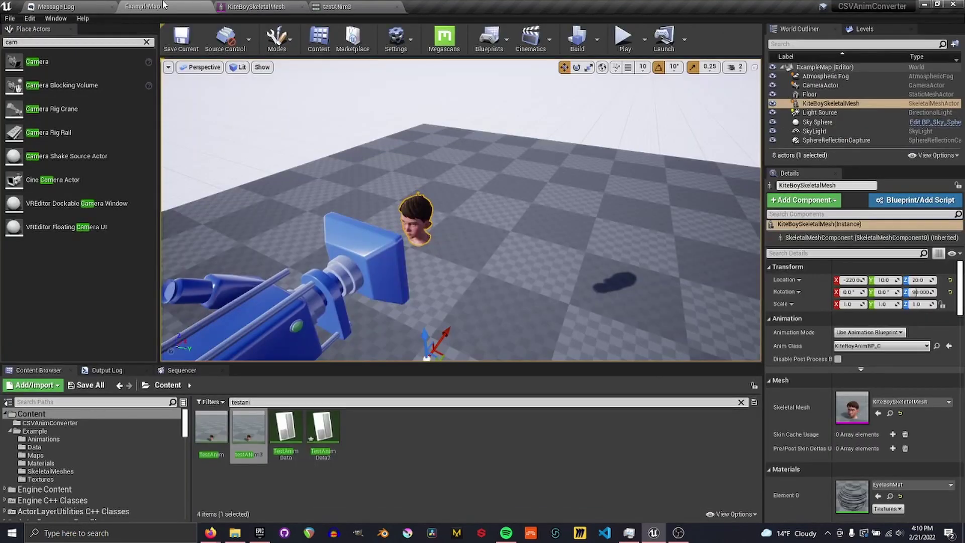
{"action": "left_click", "coordinate": [466, 475]}
{"action": "left_click", "coordinate": [741, 403]}
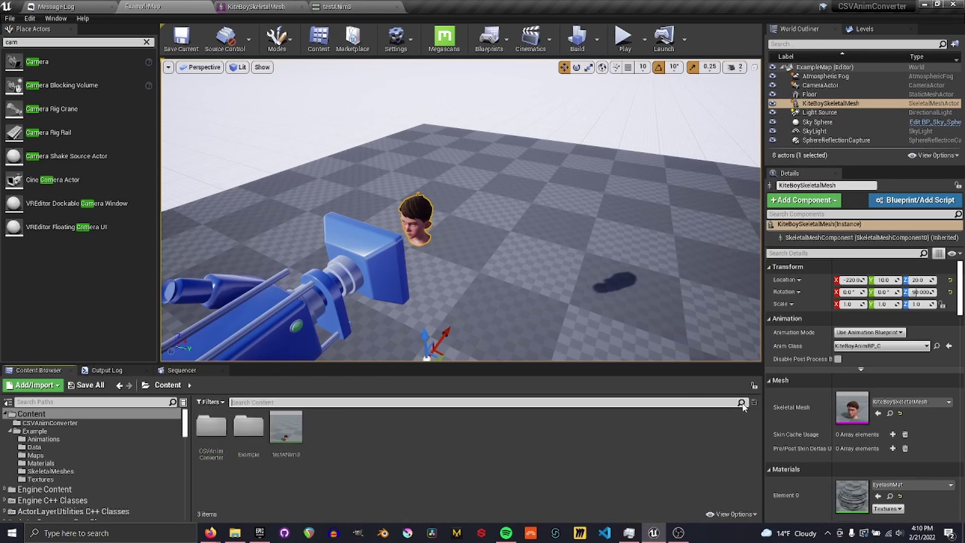
{"action": "double_click", "coordinate": [211, 427]}
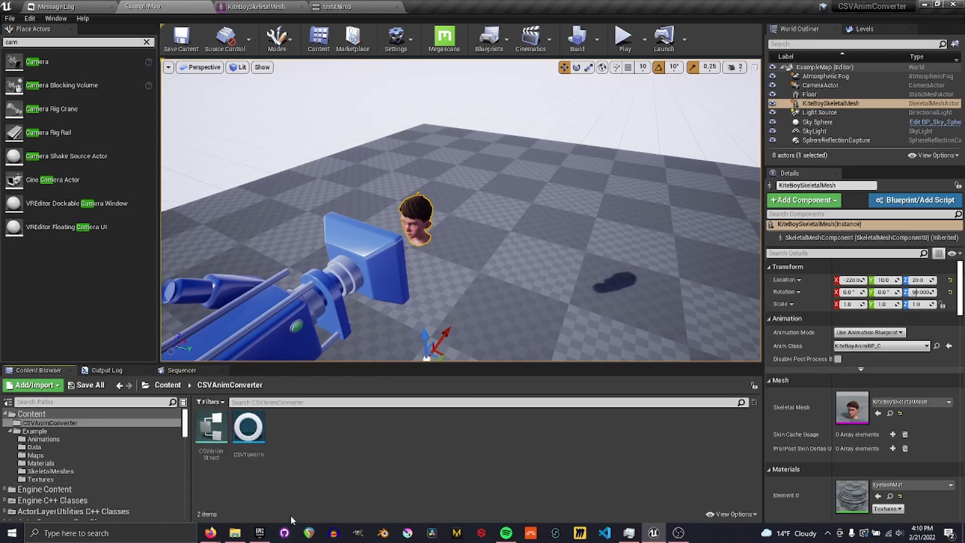
{"action": "left_click", "coordinate": [168, 384]}
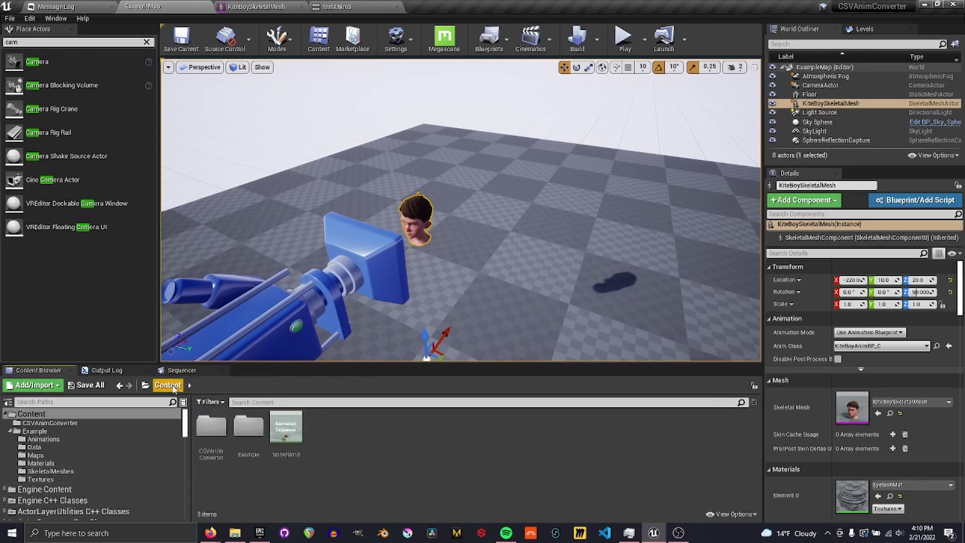
{"action": "double_click", "coordinate": [248, 428]}
{"action": "double_click", "coordinate": [211, 427]}
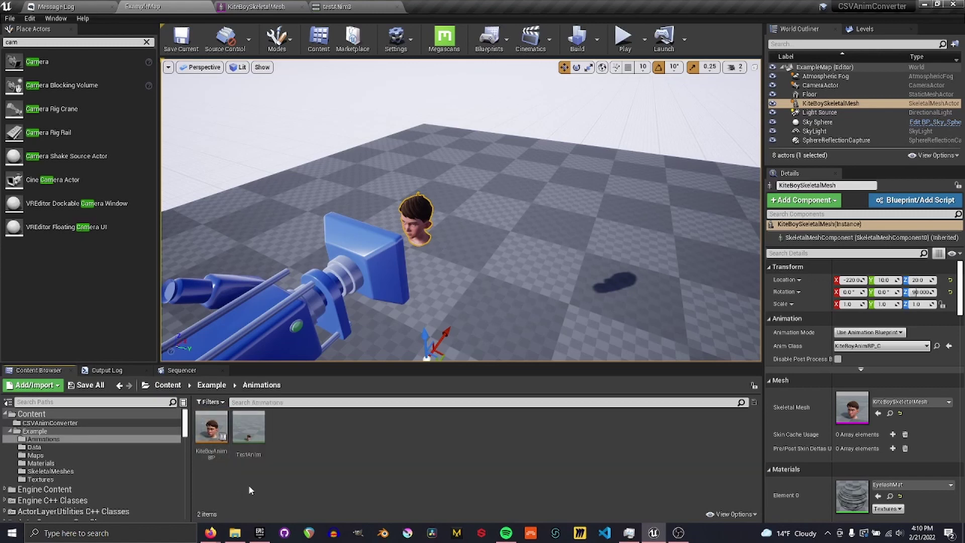
{"action": "double_click", "coordinate": [211, 430]}
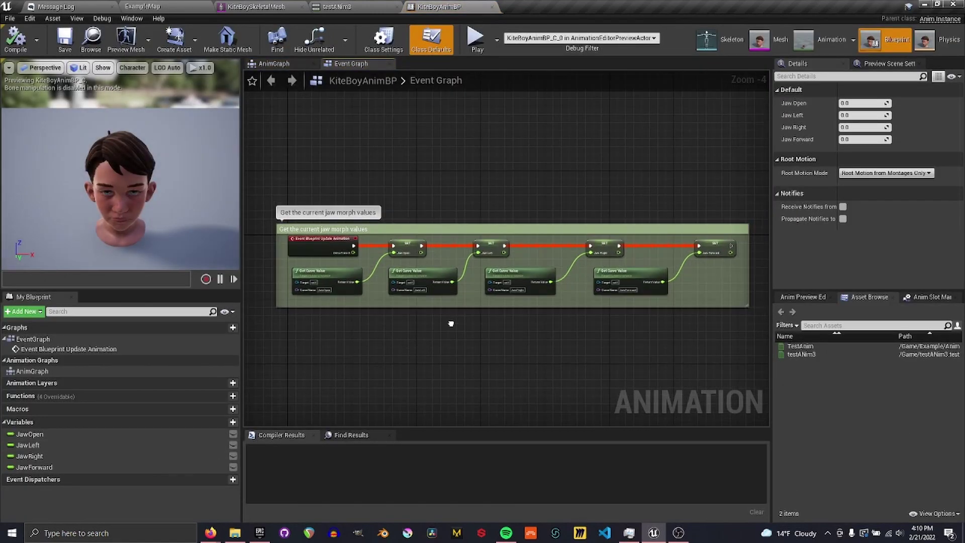
Step: In testANim3, select the jaw bone and scrub around frame 175 to watch its motion
{"action": "left_click", "coordinate": [355, 6]}
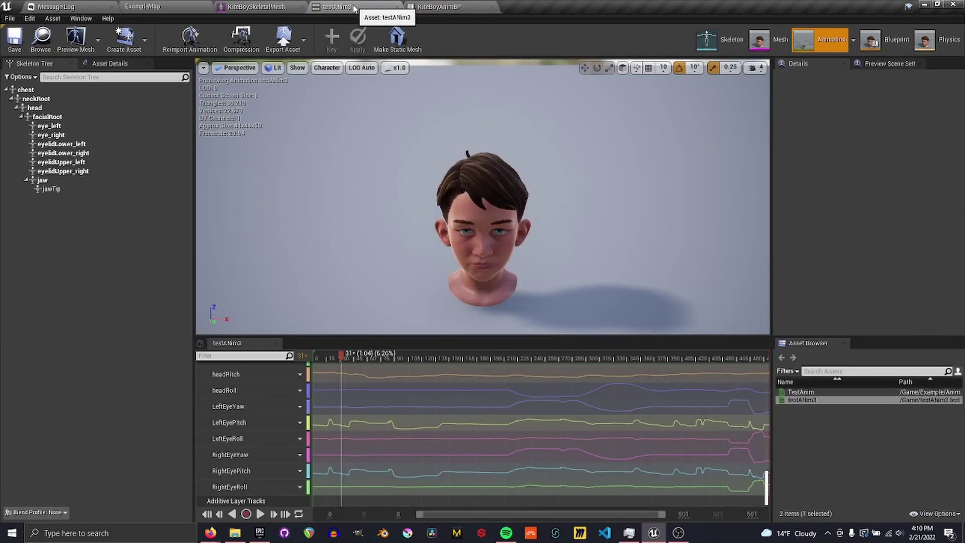
{"action": "left_click", "coordinate": [35, 180]}
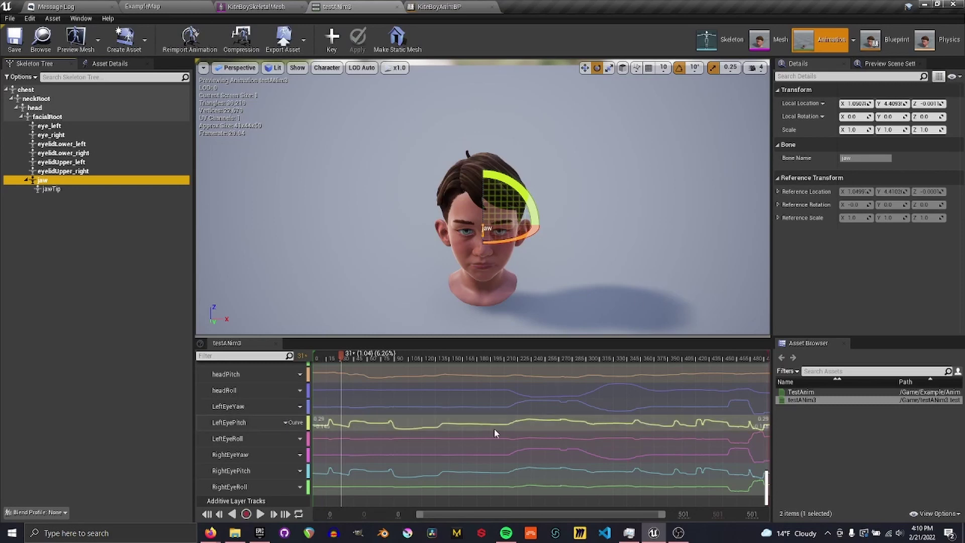
{"action": "left_click_drag", "start_coordinate": [498, 358], "coordinate": [474, 358]}
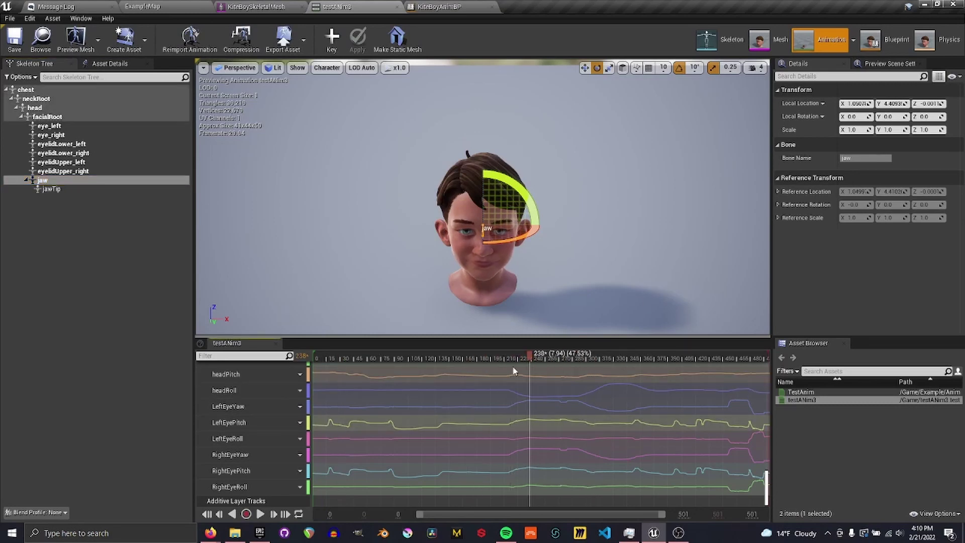
{"action": "scroll", "coordinate": [231, 462], "scroll_direction": "up", "scroll_amount": 3}
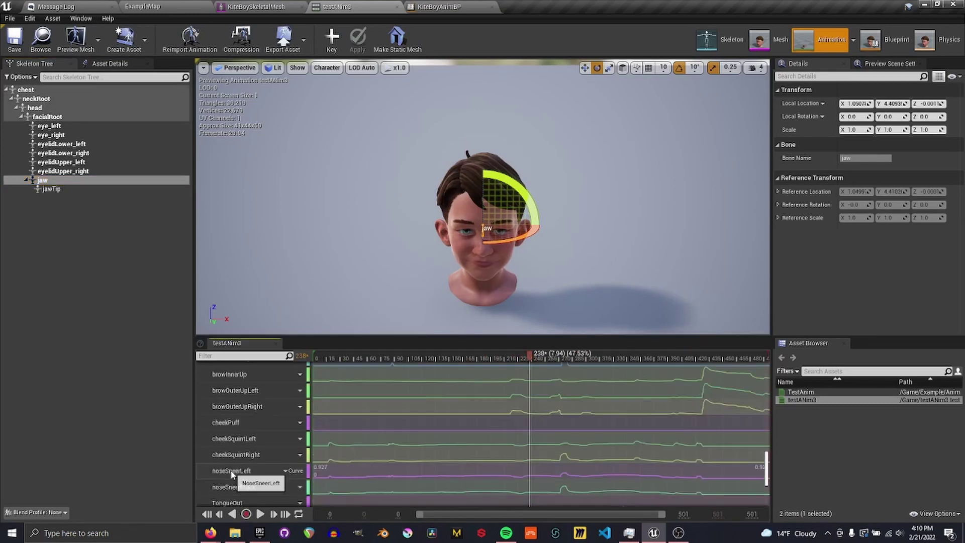
{"action": "scroll", "coordinate": [234, 478], "scroll_direction": "down", "scroll_amount": 3}
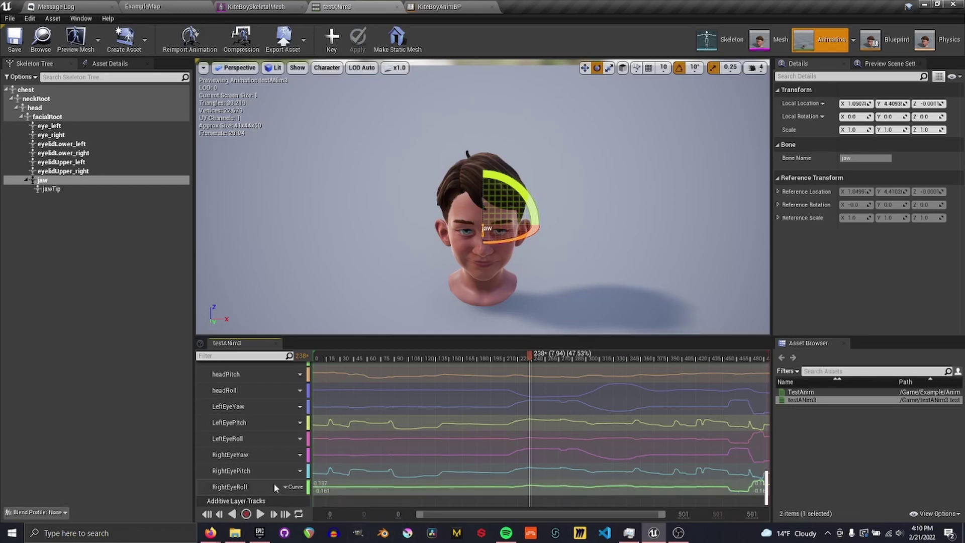
{"action": "left_click_drag", "start_coordinate": [549, 353], "coordinate": [505, 353]}
{"action": "left_click", "coordinate": [450, 5]}
{"action": "scroll", "coordinate": [376, 355], "scroll_direction": "up", "scroll_amount": 3}
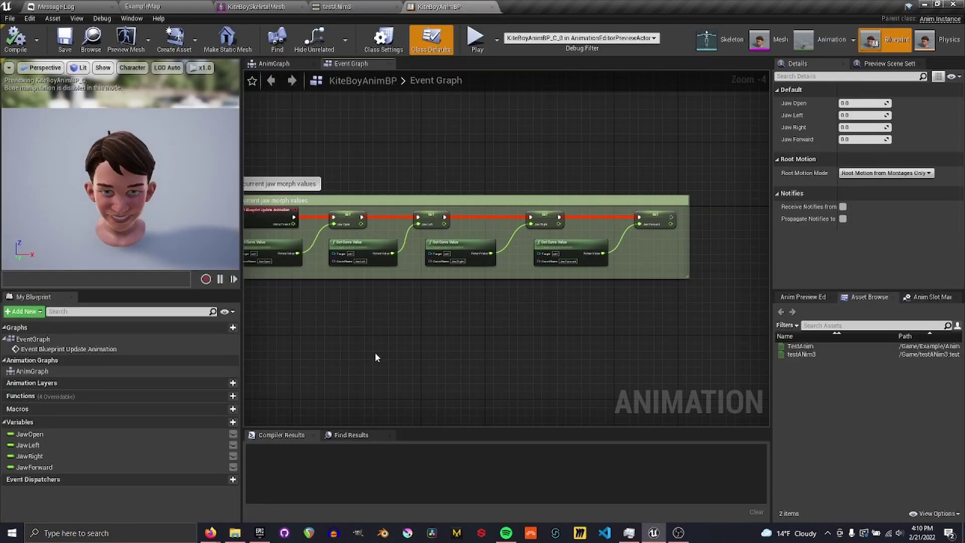
{"action": "right_click_drag", "start_coordinate": [366, 280], "coordinate": [395, 318]}
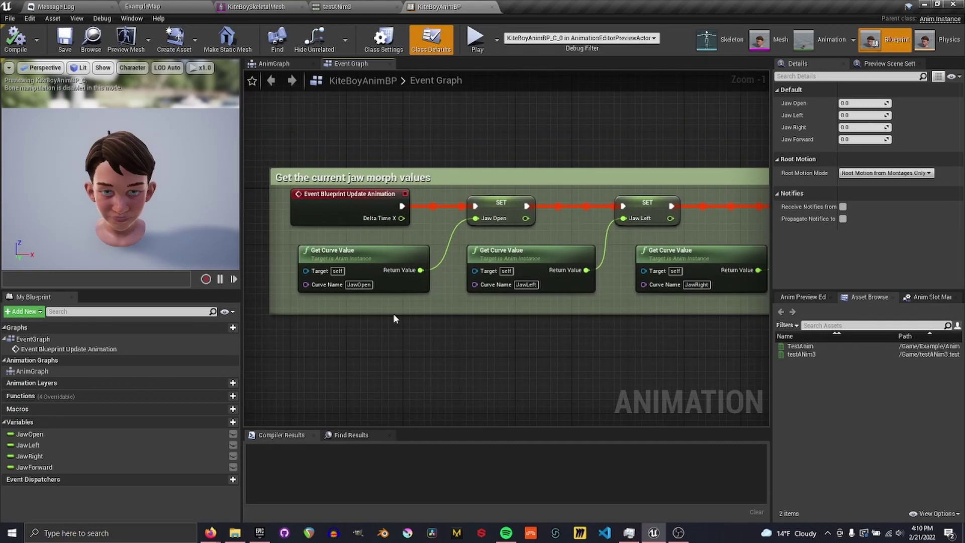
{"action": "right_click_drag", "start_coordinate": [370, 264], "coordinate": [396, 230]}
{"action": "left_click", "coordinate": [397, 241]}
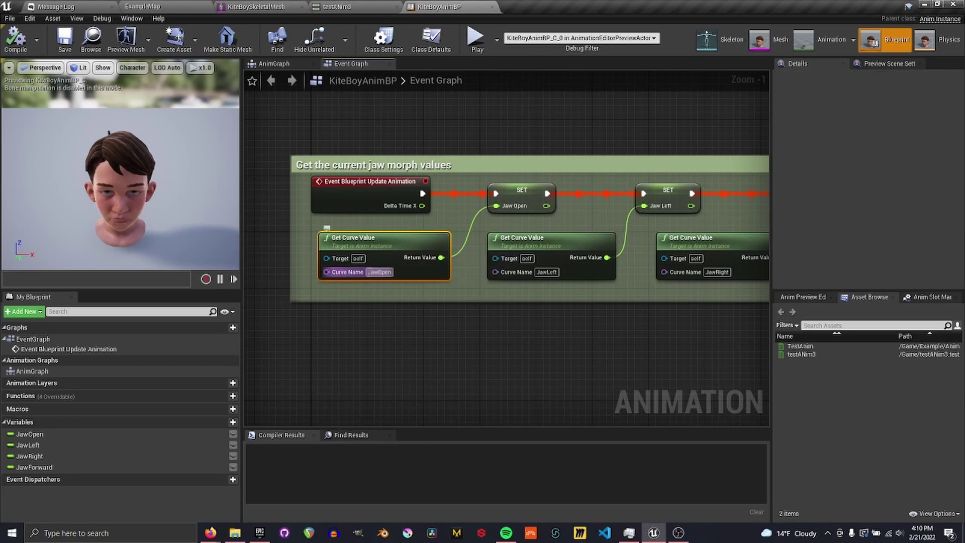
{"action": "right_click_drag", "start_coordinate": [561, 272], "coordinate": [385, 273]}
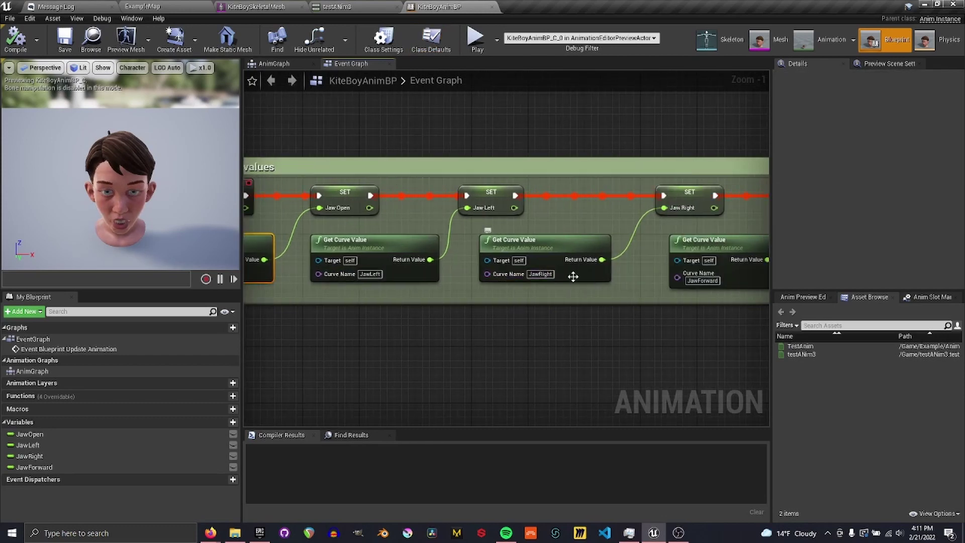
{"action": "right_click_drag", "start_coordinate": [573, 275], "coordinate": [404, 278]}
{"action": "left_click", "coordinate": [699, 195]}
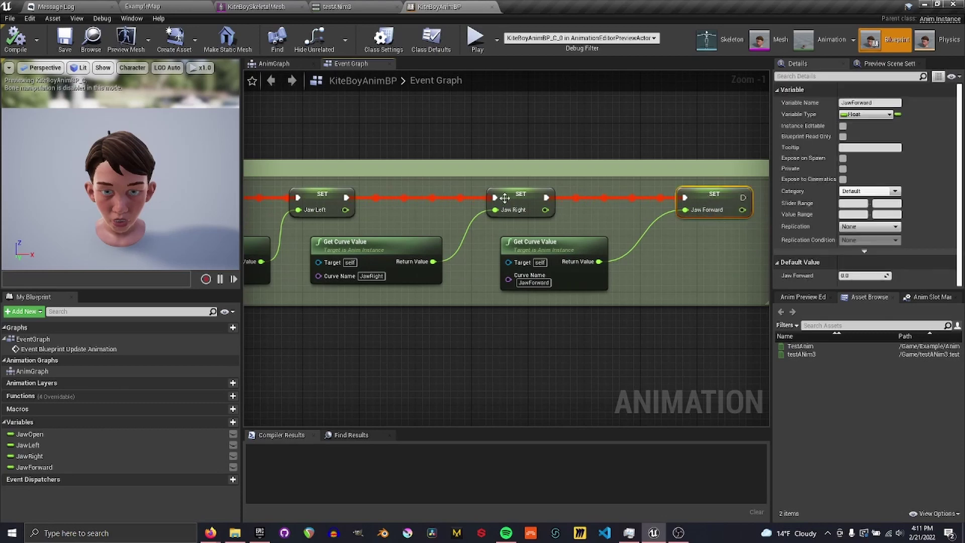
{"action": "left_click", "coordinate": [503, 194]}
{"action": "left_click", "coordinate": [563, 244]}
{"action": "right_click_drag", "start_coordinate": [354, 357], "coordinate": [481, 209]}
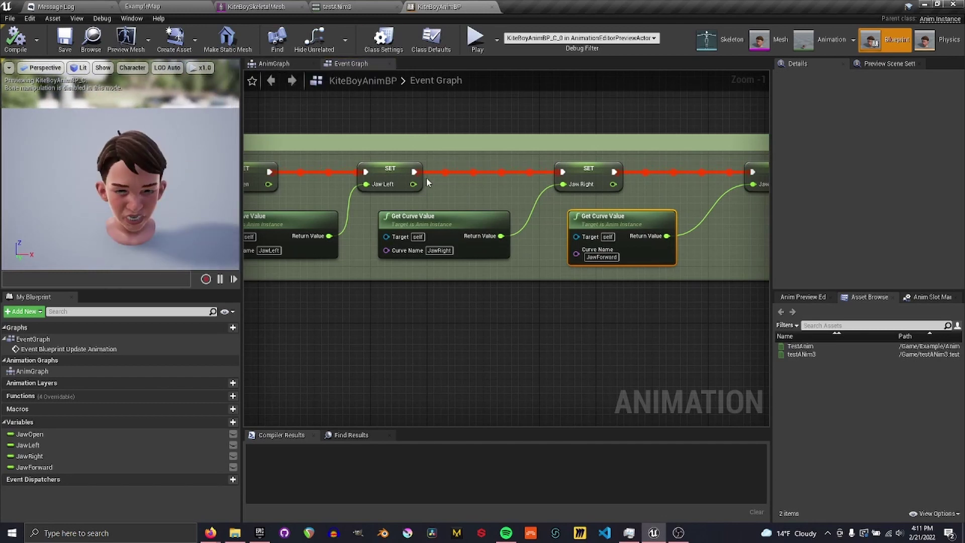
{"action": "key", "text": "Home"}
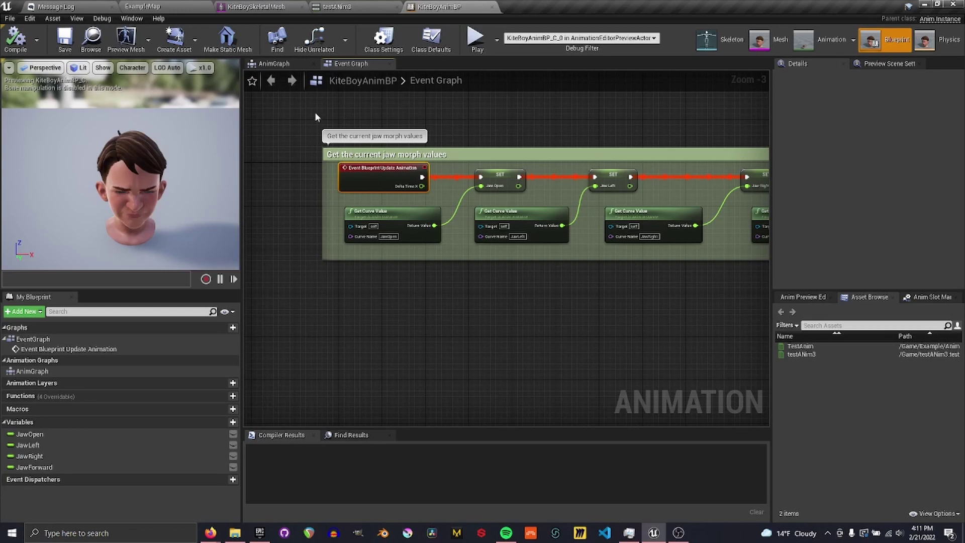
Step: In the AnimGraph, confirm Transform (Modify) Bone has 'jaw' as its Bone to Modify
{"action": "left_click", "coordinate": [273, 63]}
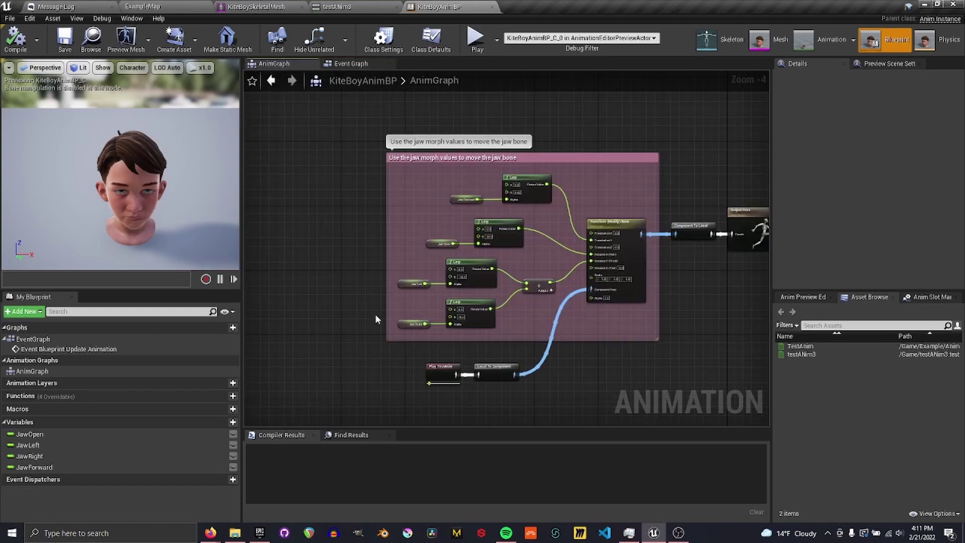
{"action": "scroll", "coordinate": [603, 221], "scroll_direction": "up", "scroll_amount": 3}
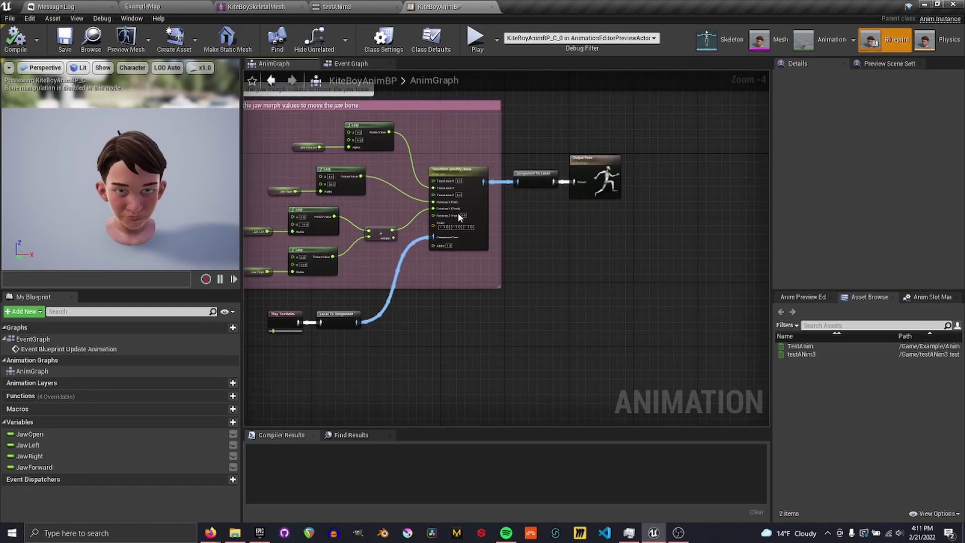
{"action": "left_click", "coordinate": [482, 178]}
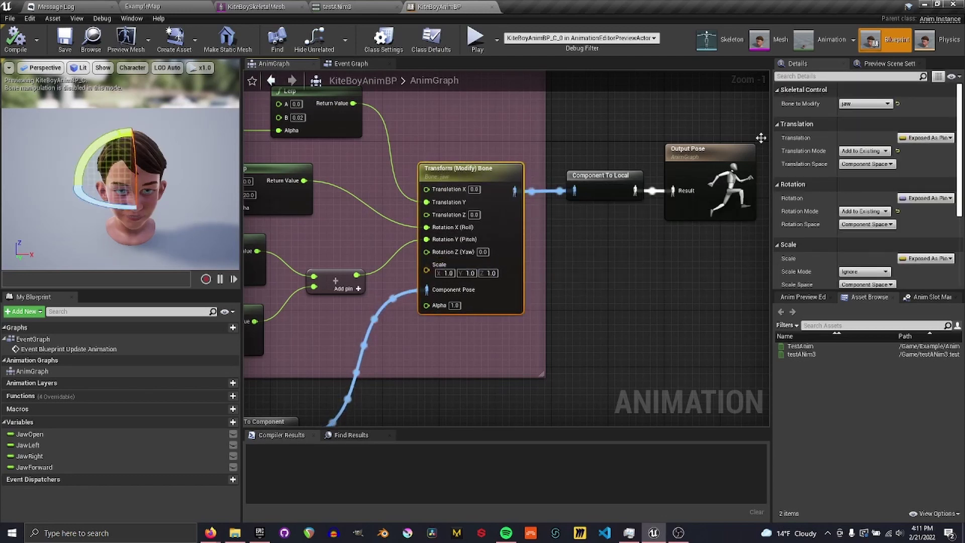
{"action": "left_click", "coordinate": [861, 105]}
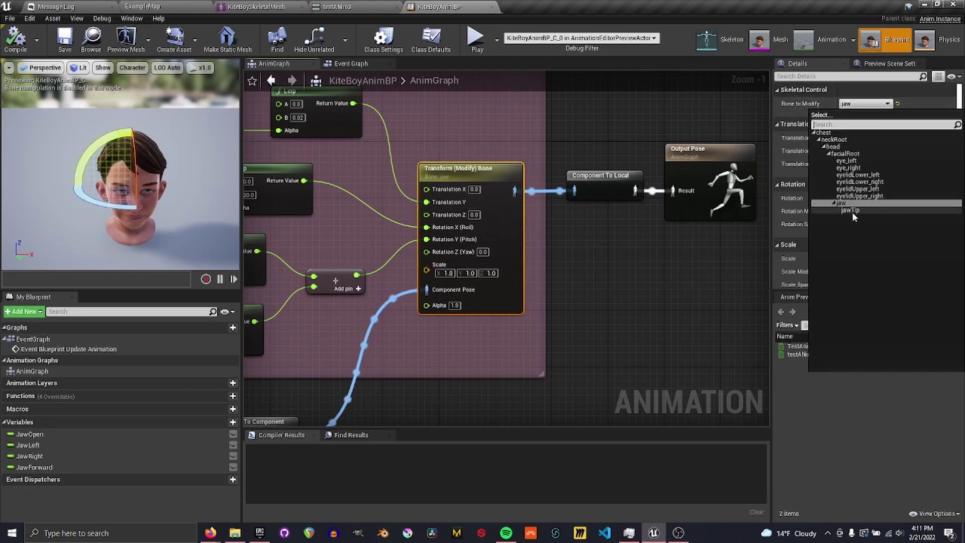
{"action": "left_click", "coordinate": [792, 106]}
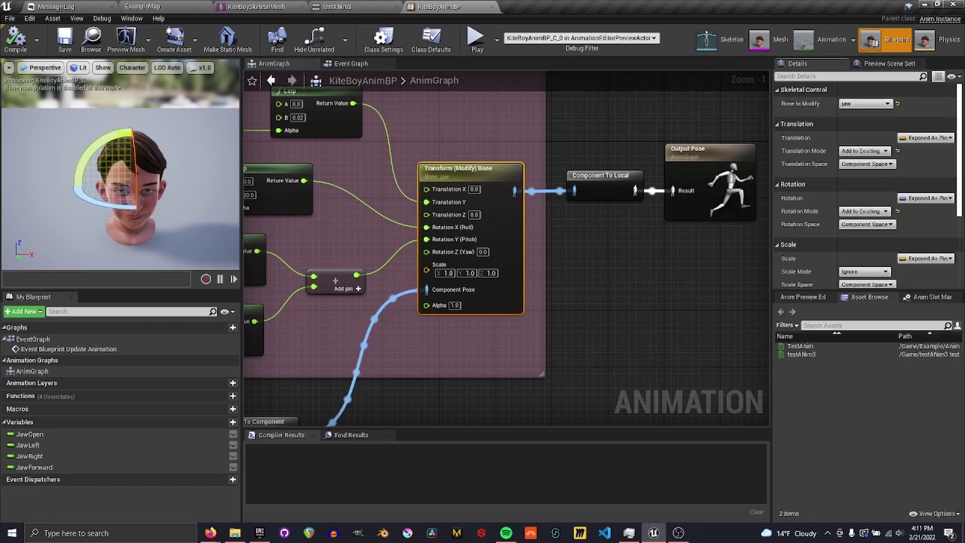
{"action": "scroll", "coordinate": [820, 158], "scroll_direction": "down", "scroll_amount": 2}
{"action": "scroll", "coordinate": [824, 158], "scroll_direction": "up", "scroll_amount": 2}
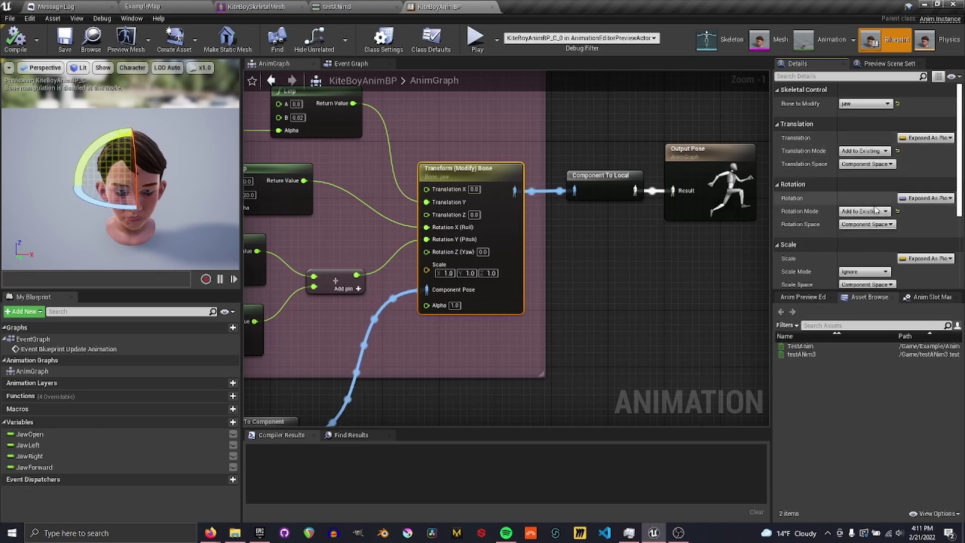
{"action": "right_click_drag", "start_coordinate": [456, 349], "coordinate": [641, 383]}
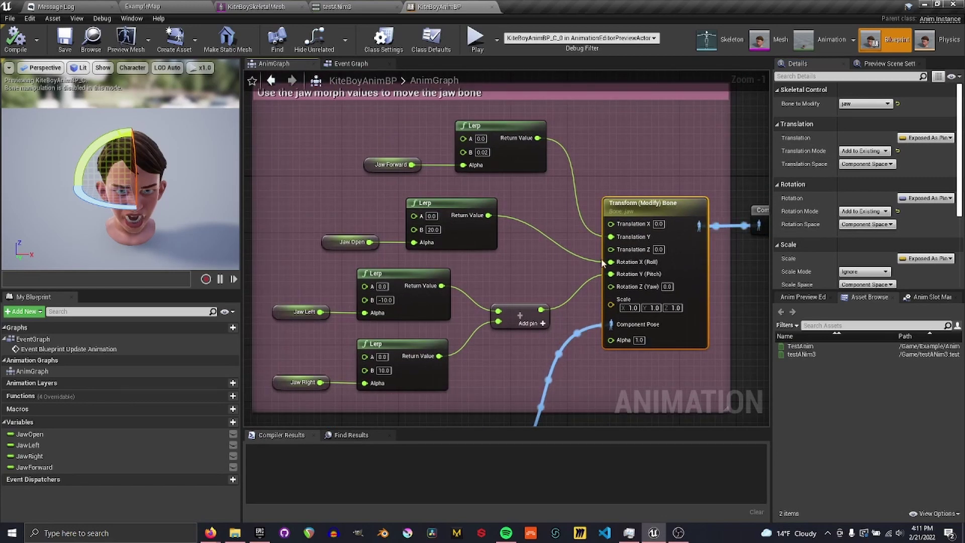
{"action": "right_click", "coordinate": [610, 308]}
{"action": "key", "text": "Escape"}
{"action": "left_click", "coordinate": [595, 232]}
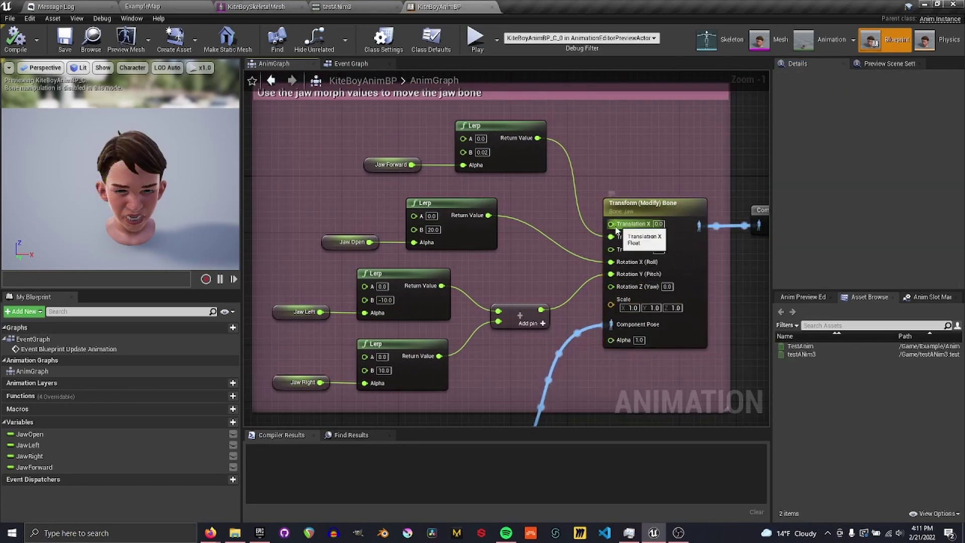
{"action": "right_click_drag", "start_coordinate": [523, 231], "coordinate": [547, 236]}
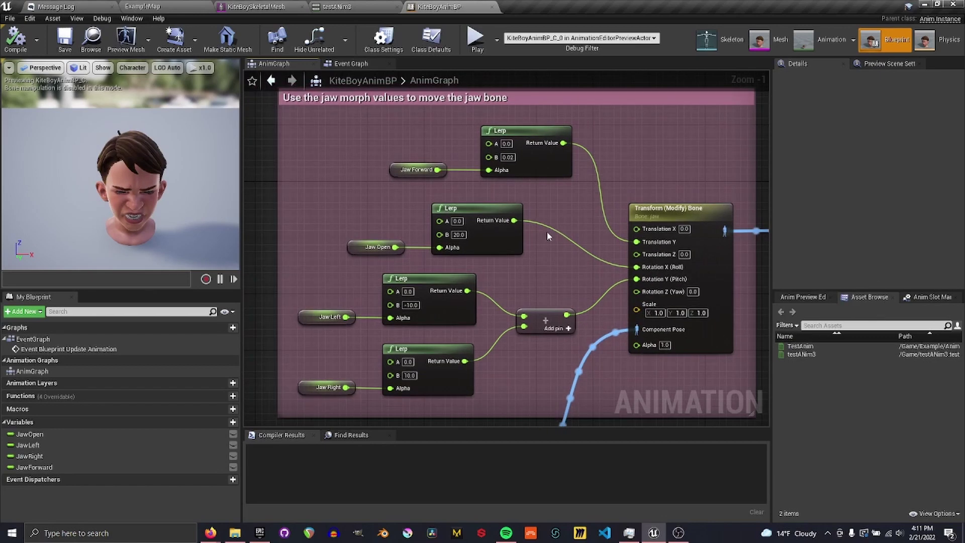
{"action": "left_click", "coordinate": [495, 132]}
{"action": "right_click", "coordinate": [578, 195]}
{"action": "type", "text": "le"}
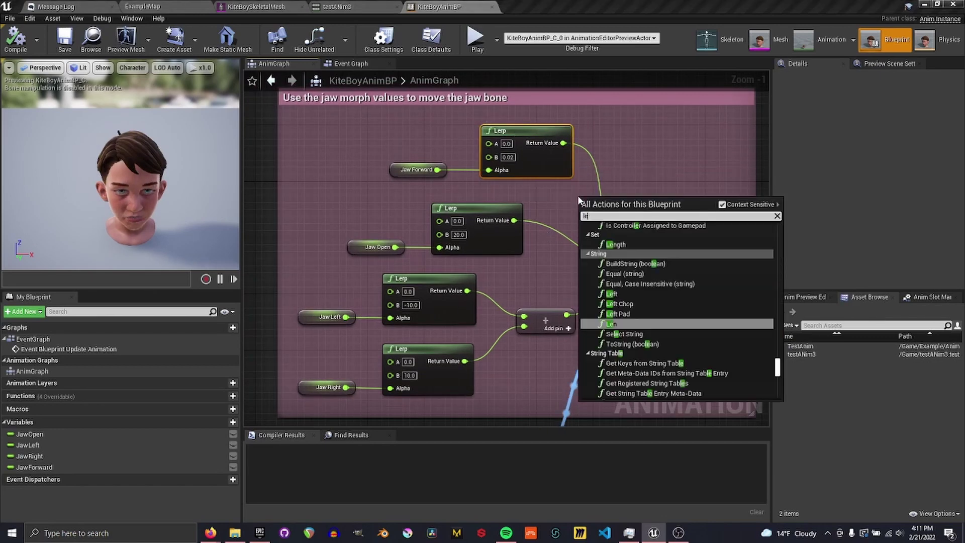
{"action": "type", "text": "rp fl"}
{"action": "key", "text": "Return"}
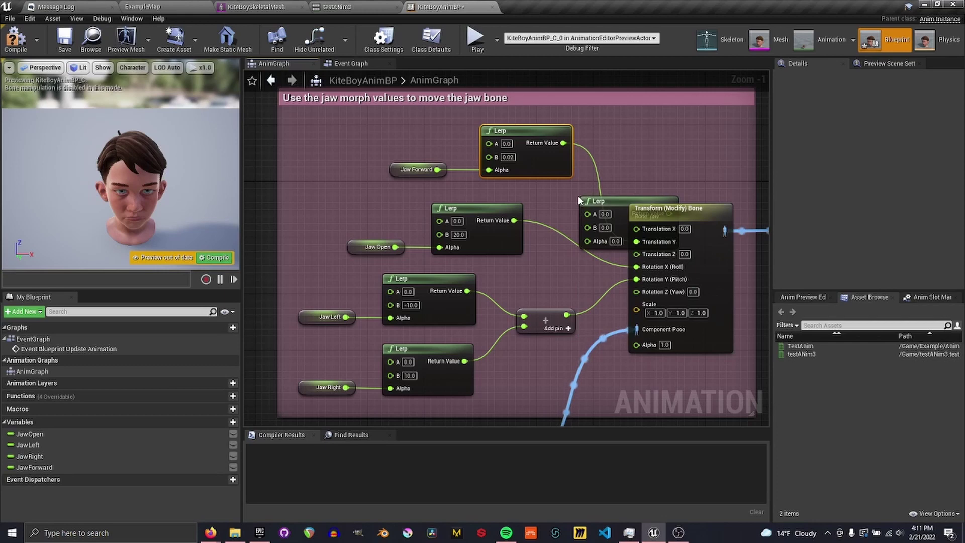
{"action": "left_click_drag", "start_coordinate": [606, 210], "coordinate": [585, 210]}
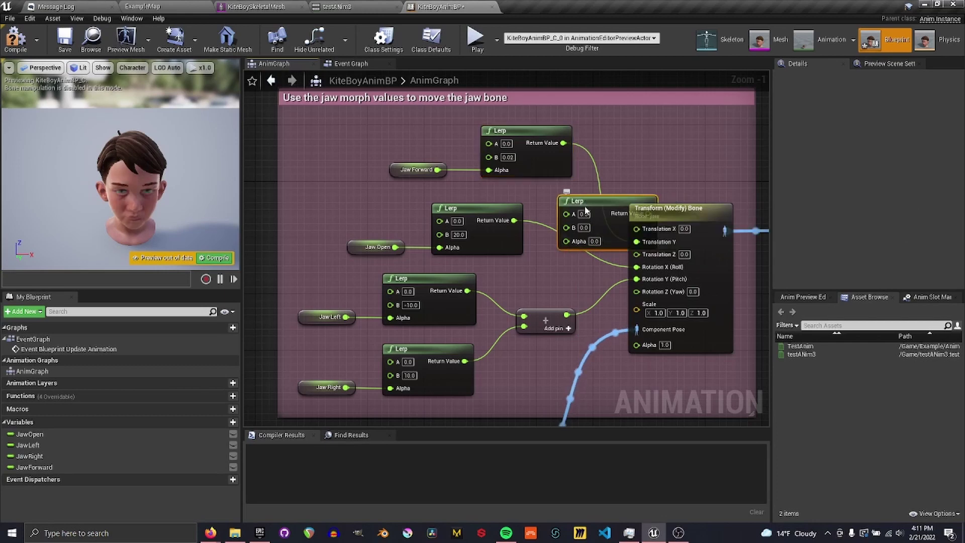
{"action": "key", "text": "Delete"}
{"action": "right_click_drag", "start_coordinate": [572, 200], "coordinate": [588, 184]}
{"action": "left_click", "coordinate": [406, 158]}
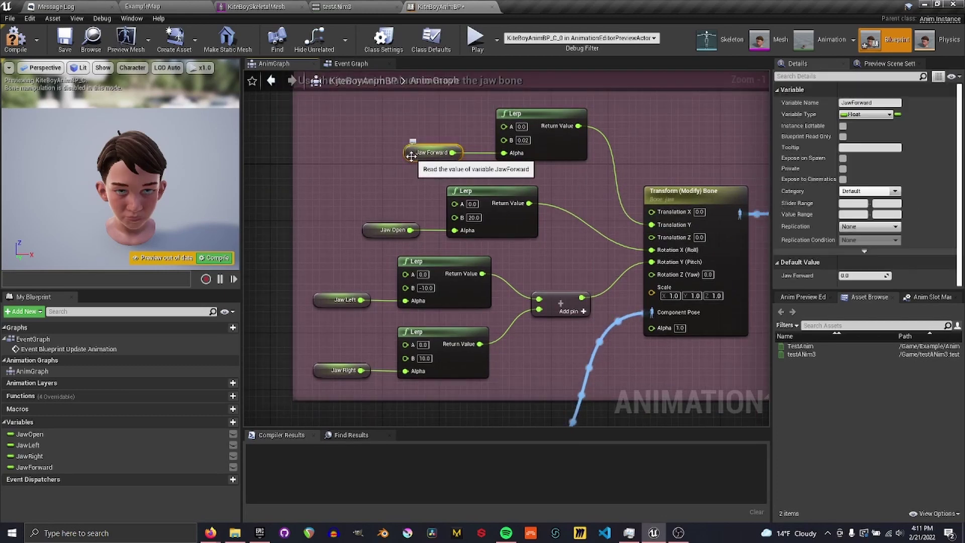
{"action": "left_click", "coordinate": [506, 132]}
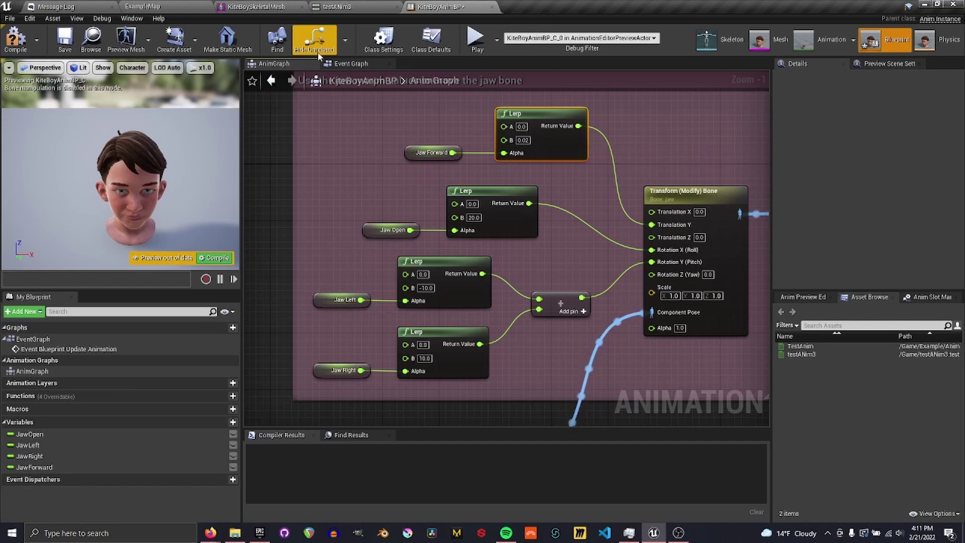
{"action": "left_click", "coordinate": [447, 147]}
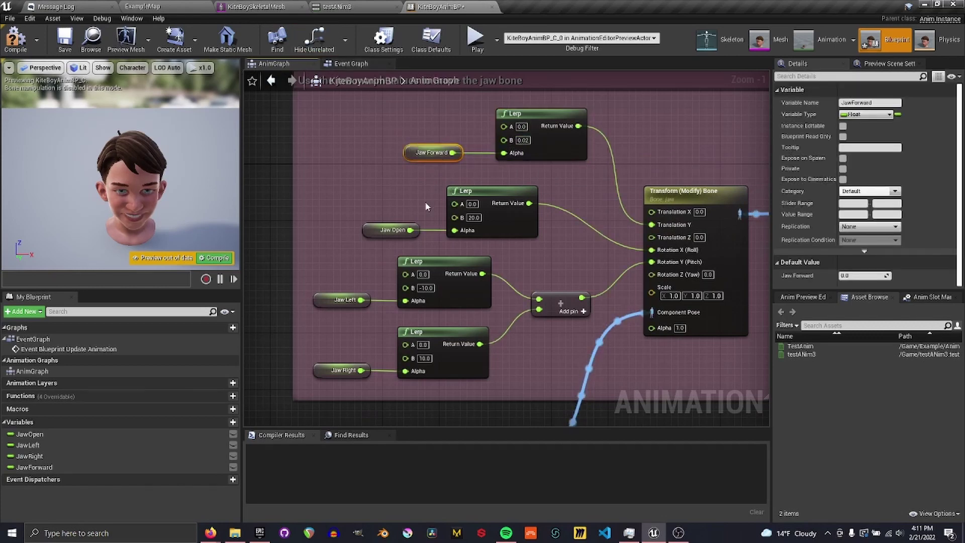
{"action": "left_click", "coordinate": [390, 230]}
{"action": "left_click", "coordinate": [339, 302]}
{"action": "left_click", "coordinate": [333, 371]}
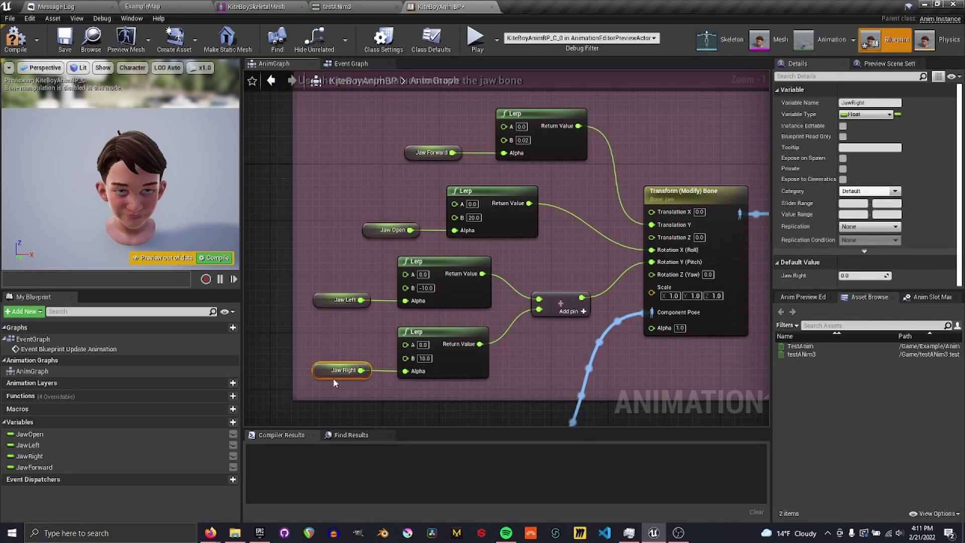
{"action": "right_click_drag", "start_coordinate": [505, 271], "coordinate": [478, 297]}
{"action": "left_click", "coordinate": [467, 250]}
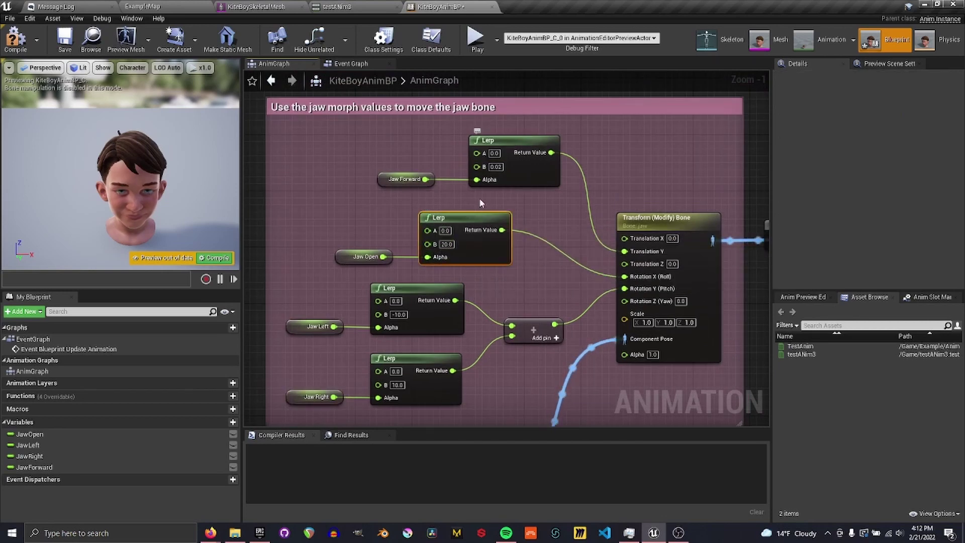
{"action": "right_click_drag", "start_coordinate": [386, 349], "coordinate": [341, 268]}
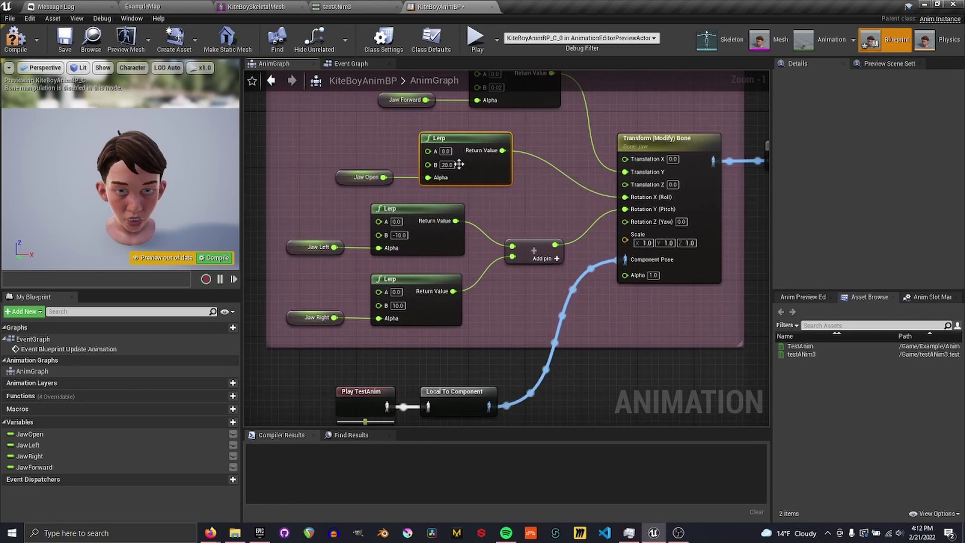
{"action": "left_click", "coordinate": [359, 175]}
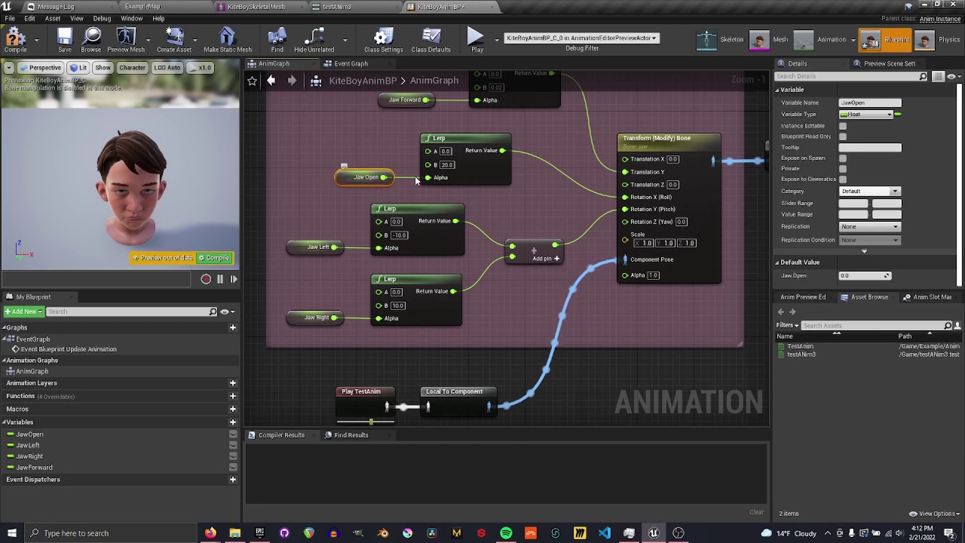
{"action": "left_click", "coordinate": [458, 168]}
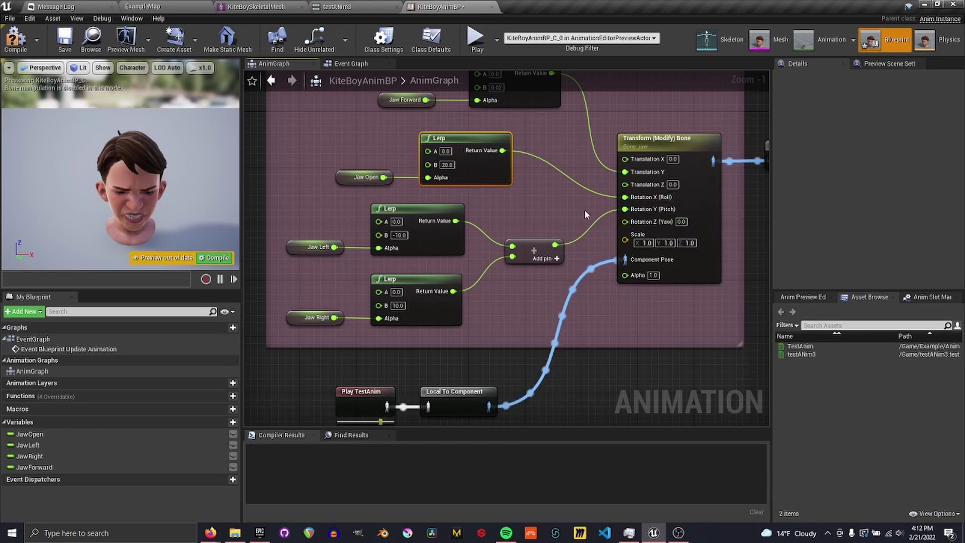
{"action": "right_click_drag", "start_coordinate": [584, 210], "coordinate": [493, 272]}
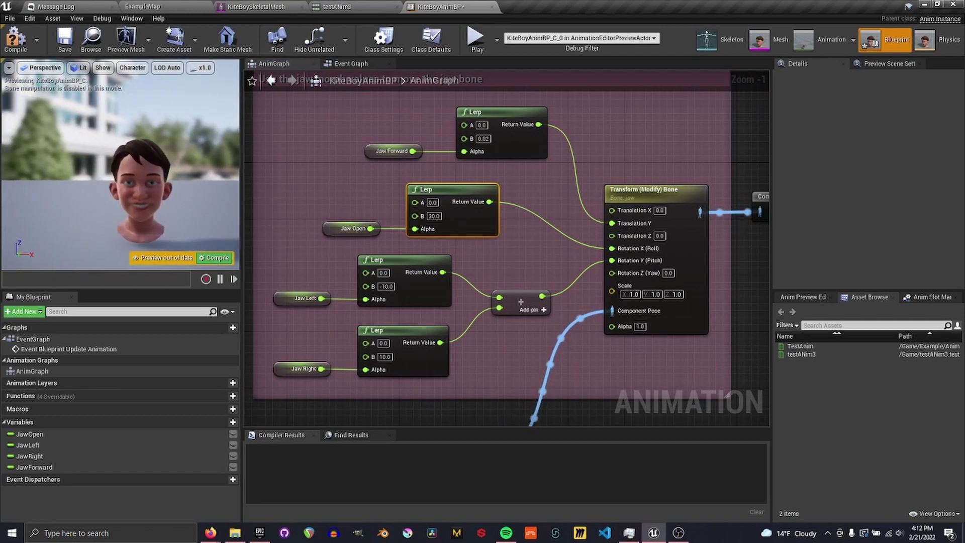
{"action": "left_click_drag", "start_coordinate": [199, 189], "coordinate": [200, 188]}
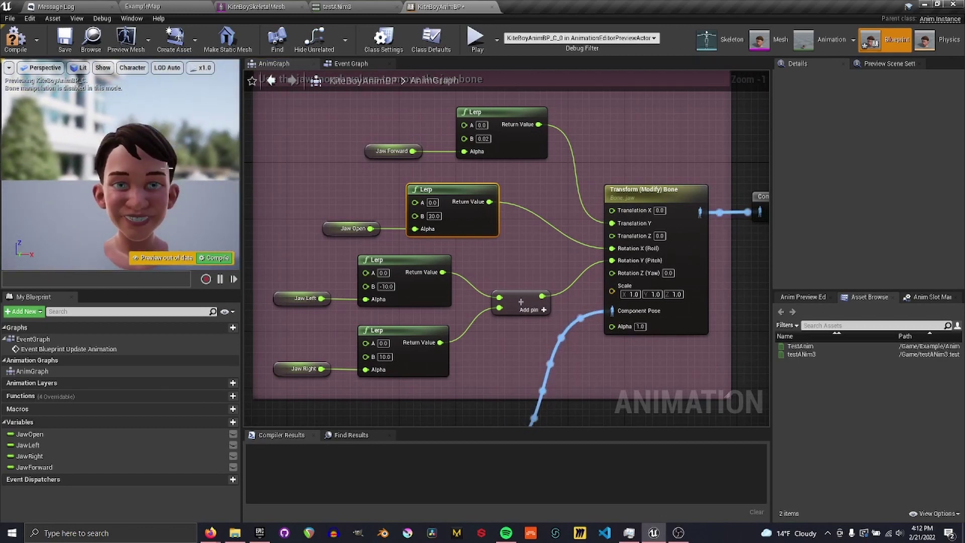